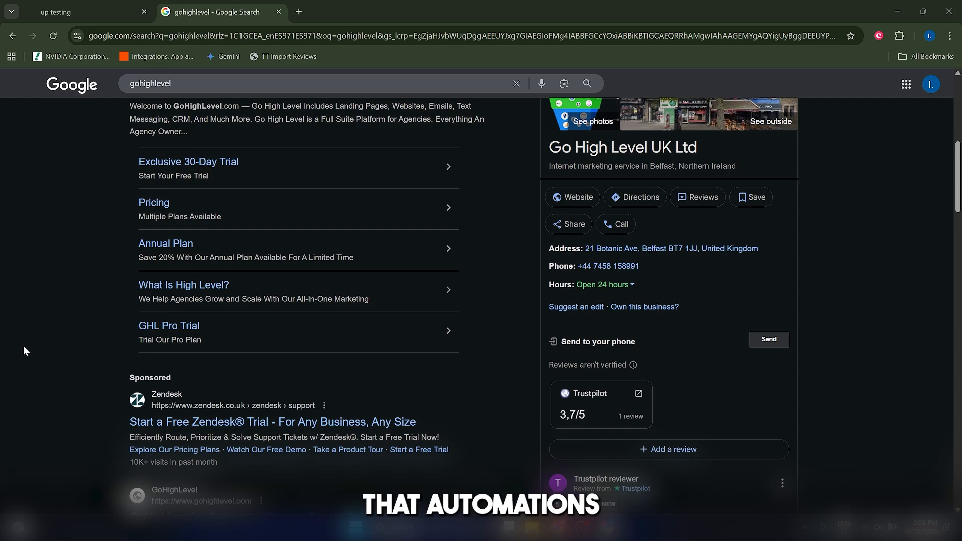
pyautogui.scroll(-1, 3, 320)
pyautogui.scroll(1, 3, 320)
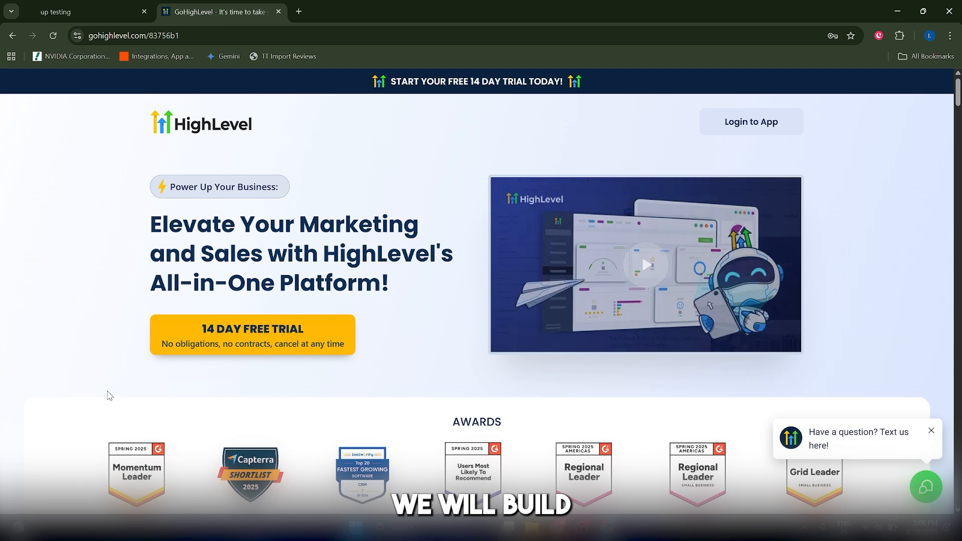
pyautogui.scroll(-3, 100, 395)
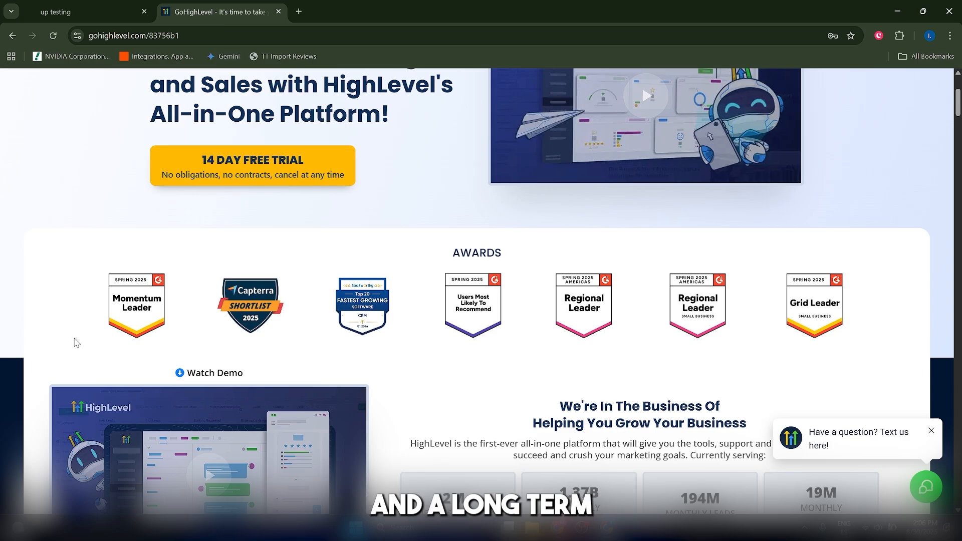
pyautogui.scroll(-5, 76, 343)
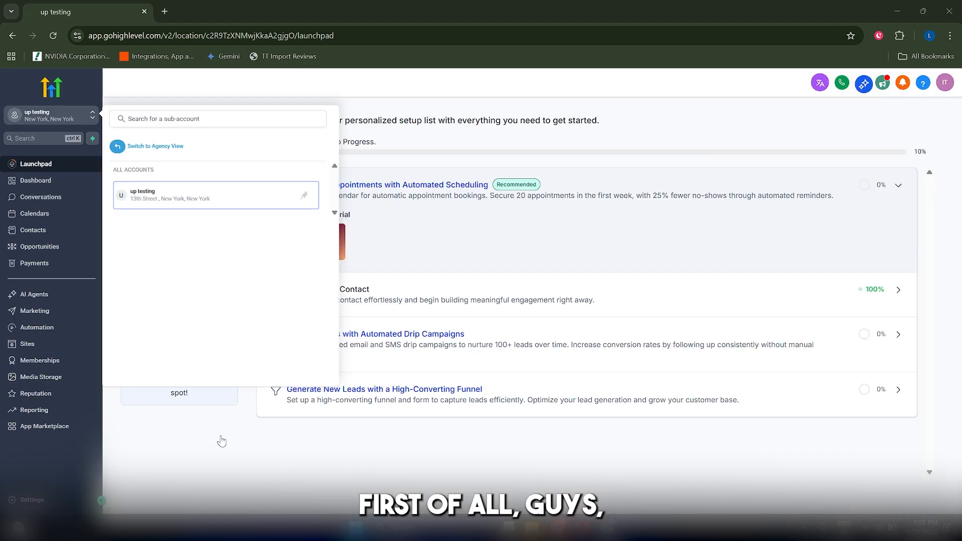
# Open the Automation workflows page of the up testing sub-account
pyautogui.click(59, 116)
pyautogui.click(59, 116)
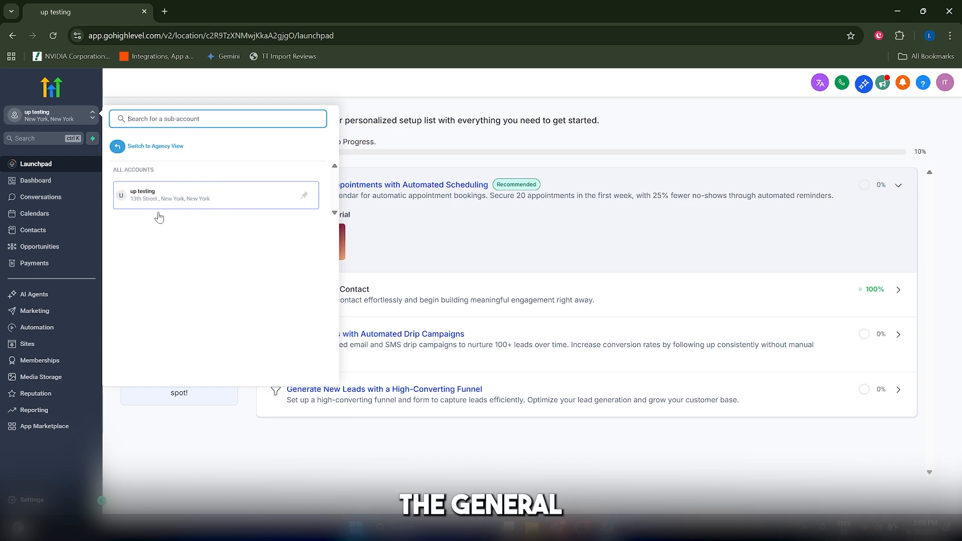
pyautogui.click(36, 327)
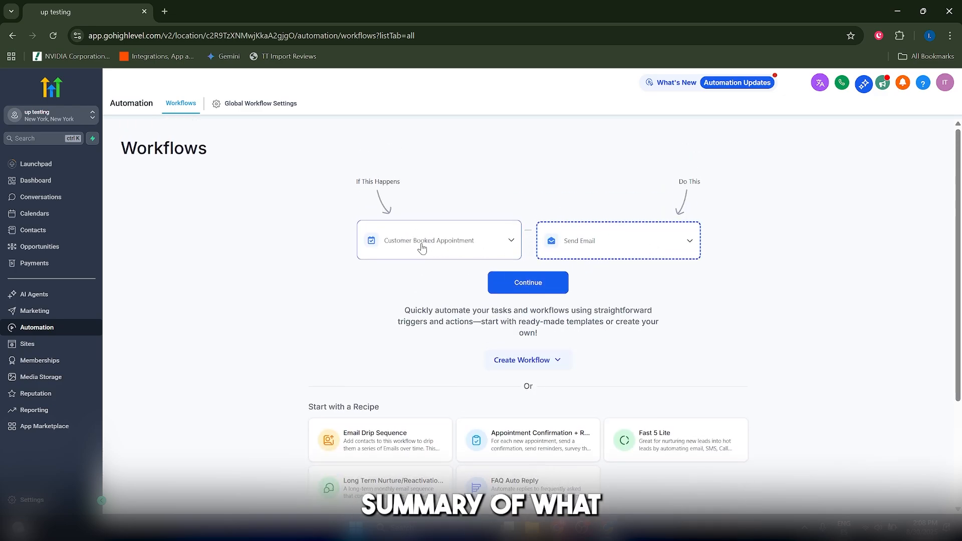
# Look over the available workflow recipes and create a new workflow from scratch
pyautogui.scroll(-3, 470, 269)
pyautogui.scroll(1, 413, 275)
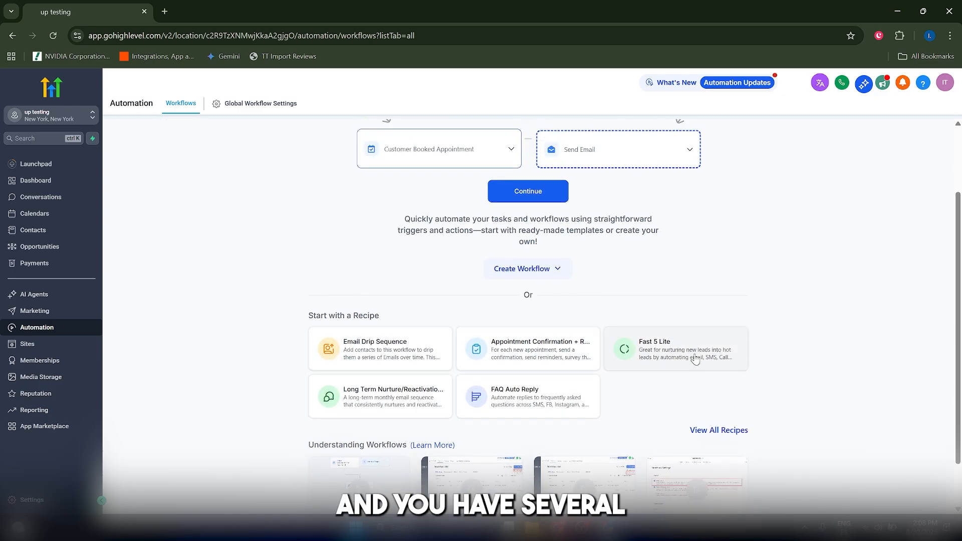
pyautogui.scroll(-1, 732, 371)
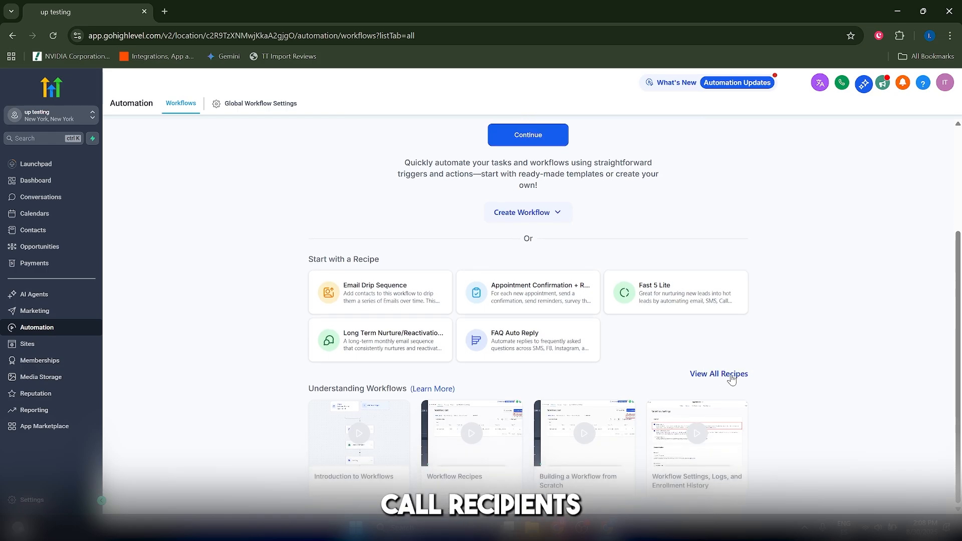
pyautogui.click(718, 373)
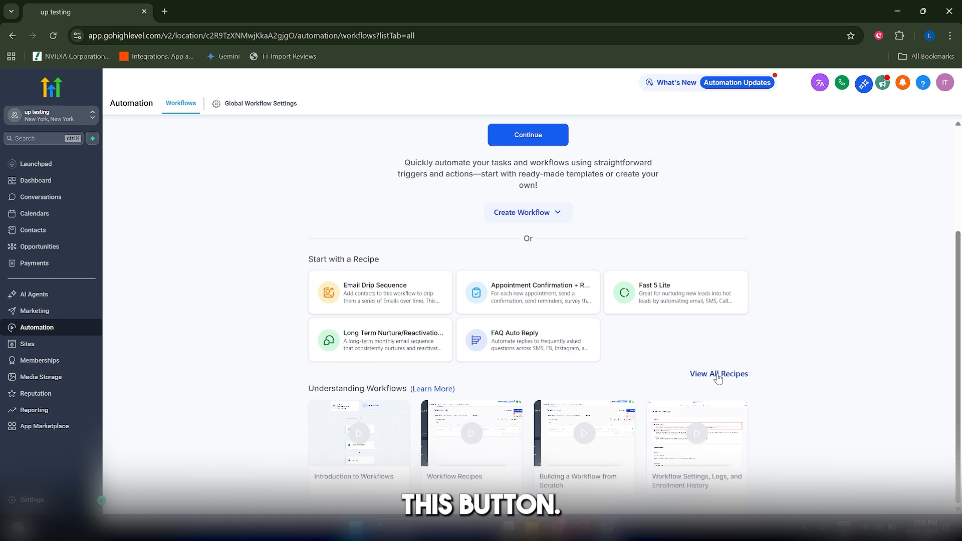
pyautogui.scroll(2, 526, 329)
pyautogui.click(527, 327)
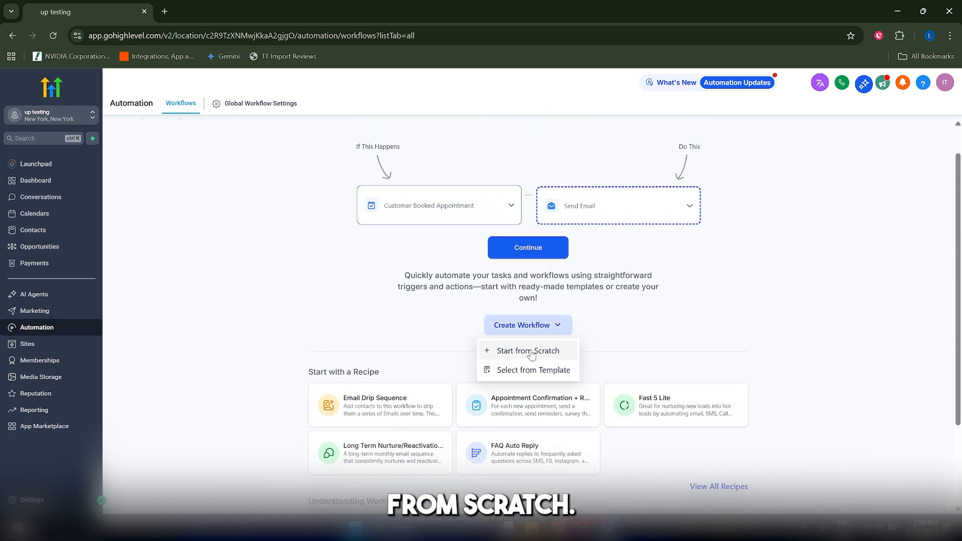
pyautogui.click(530, 351)
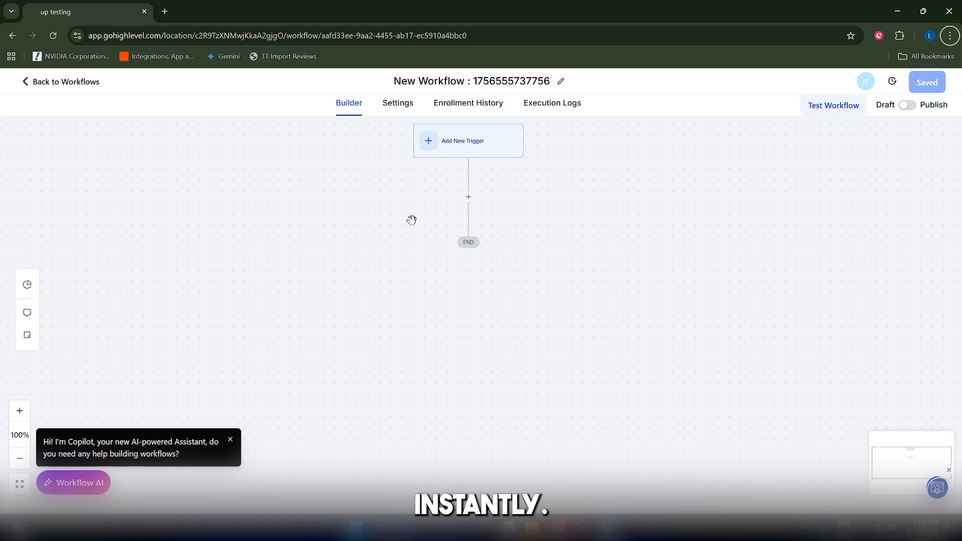
# Rename the workflow to "New Lead - Free Gym Pass"
pyautogui.click(460, 82)
pyautogui.hotkey('ctrl', 'a')
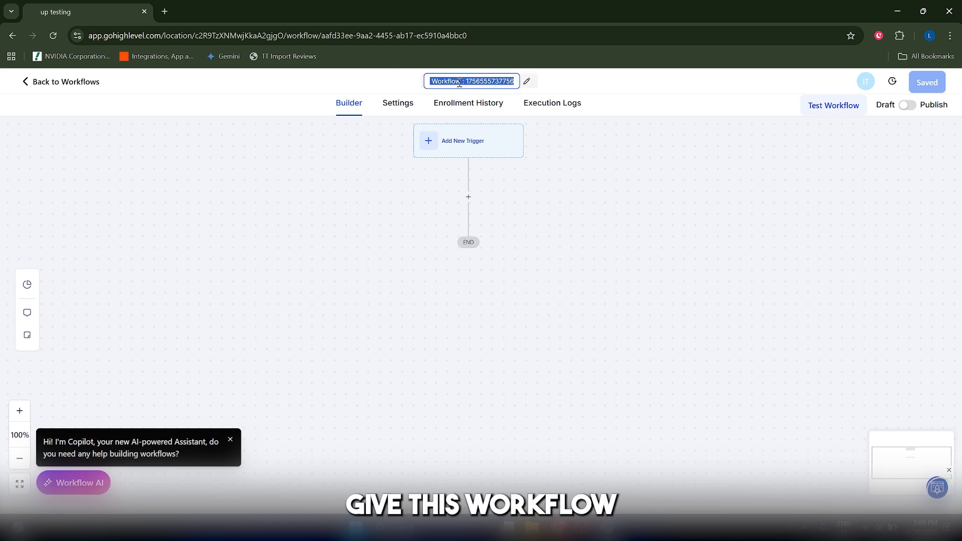
pyautogui.write('New')
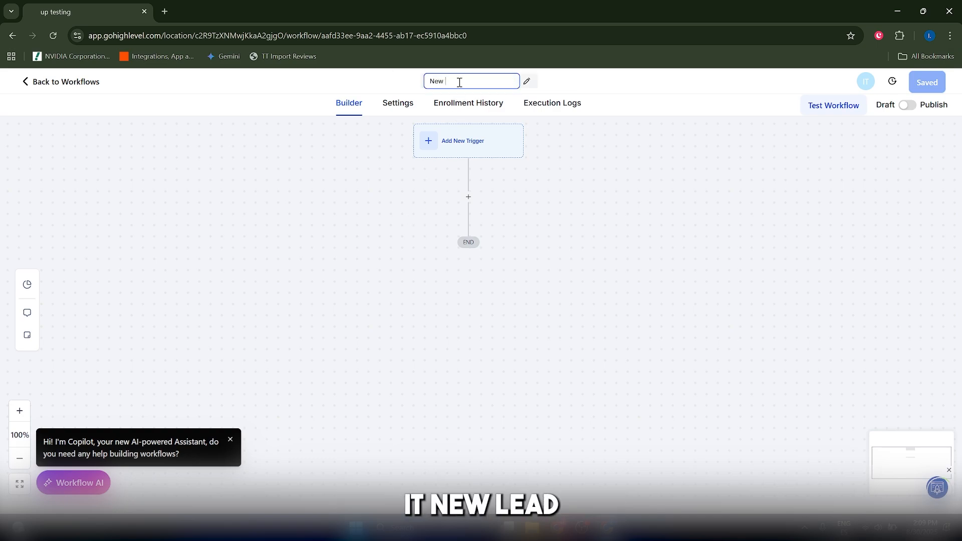
pyautogui.write(' Lead - Free')
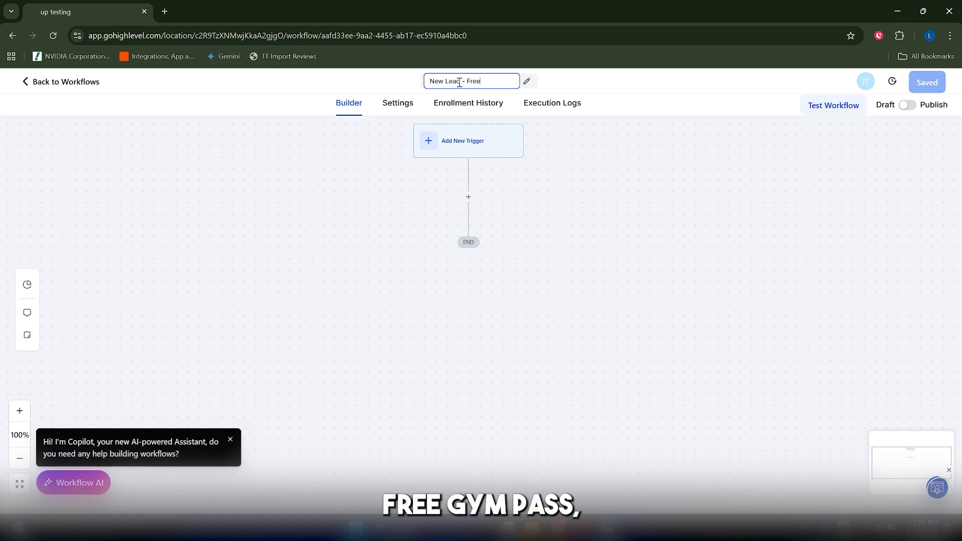
pyautogui.write(' Gym Pass')
pyautogui.press('Return')
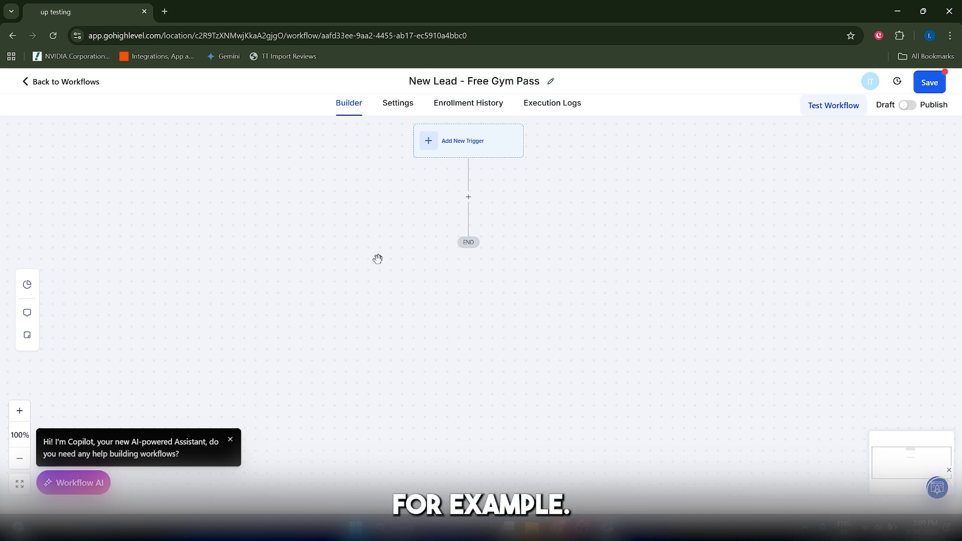
# Add a new workflow trigger, searching the triggers for "form sub" and choosing Form Submitted
pyautogui.click(450, 144)
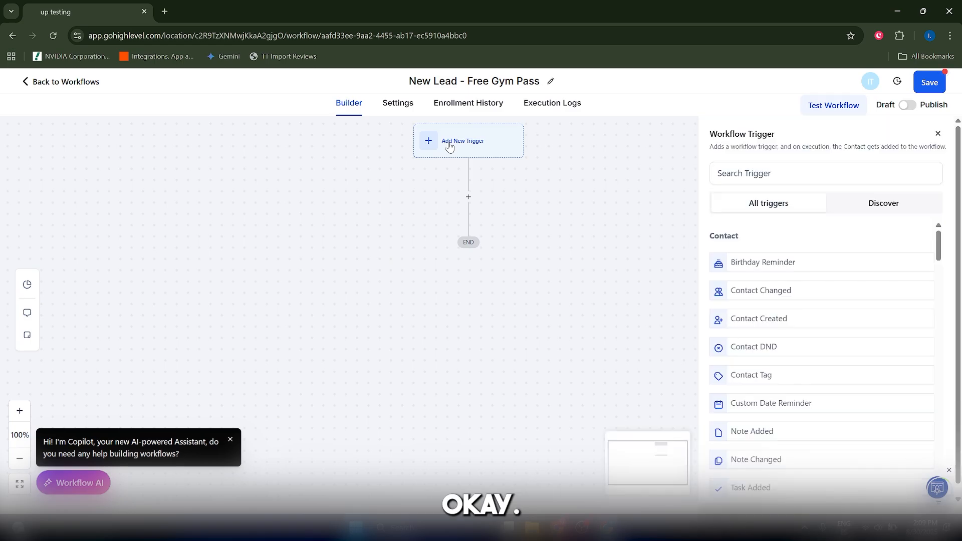
pyautogui.click(778, 173)
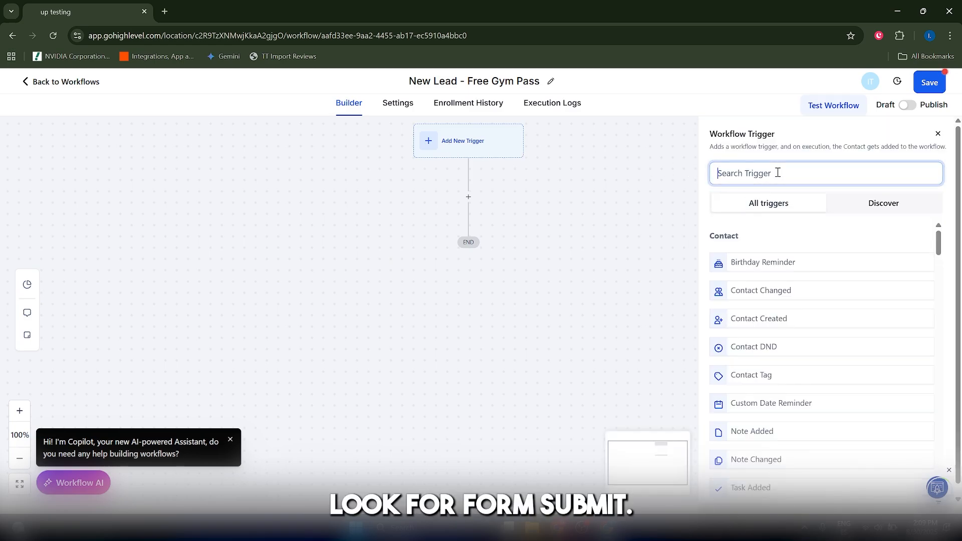
pyautogui.write('form sub')
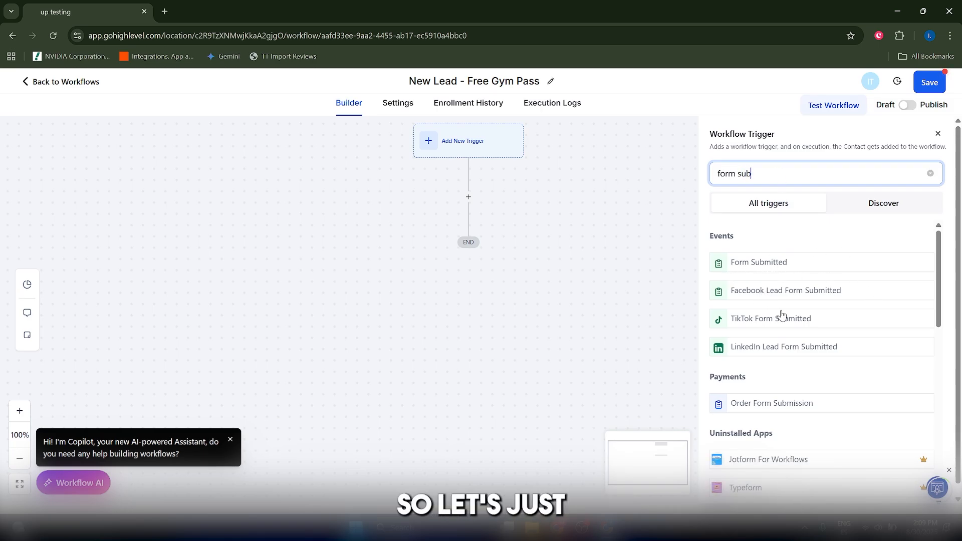
pyautogui.click(774, 265)
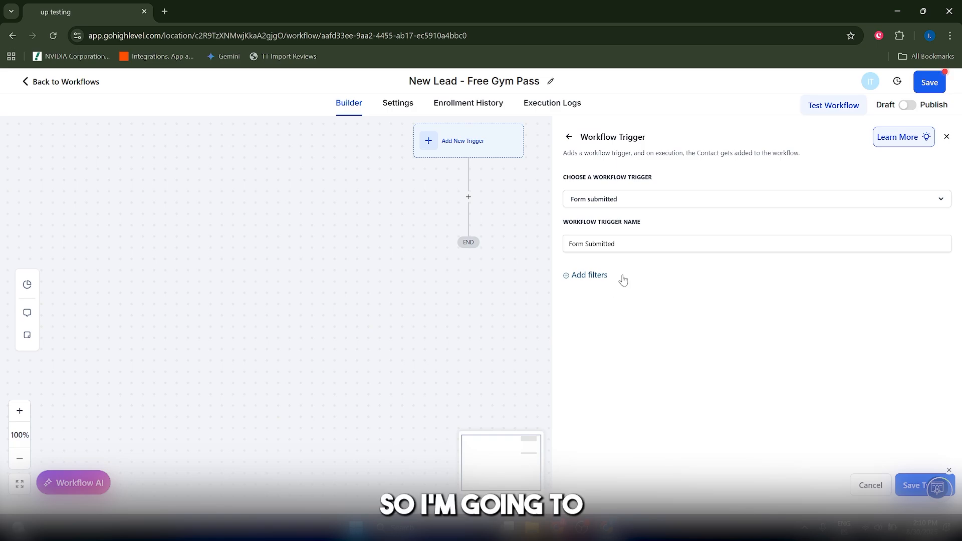
# Add a filter to the Form Submitted trigger using the "Form is" condition
pyautogui.click(589, 276)
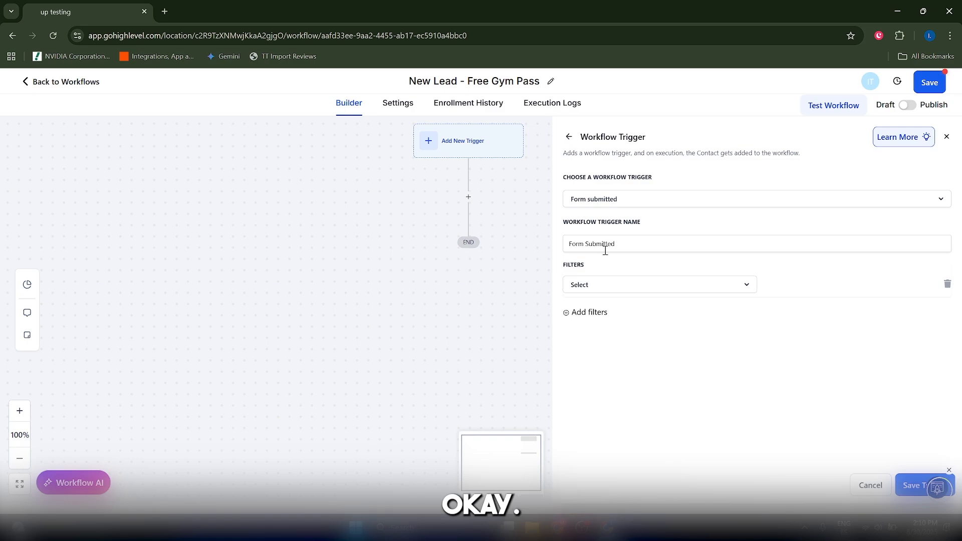
pyautogui.click(594, 289)
pyautogui.click(585, 347)
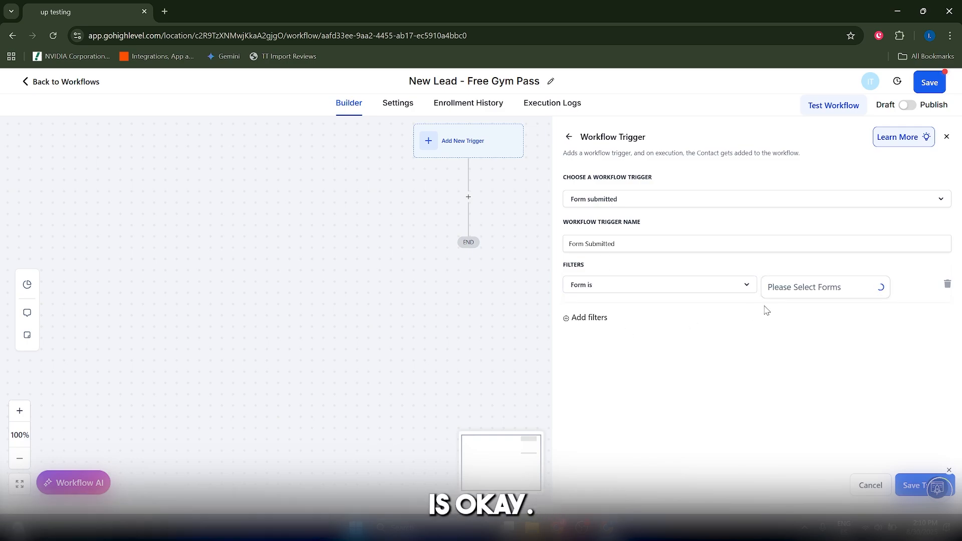
# Check which forms can be selected for the "Form is" filter and save the trigger without choosing one
pyautogui.click(780, 295)
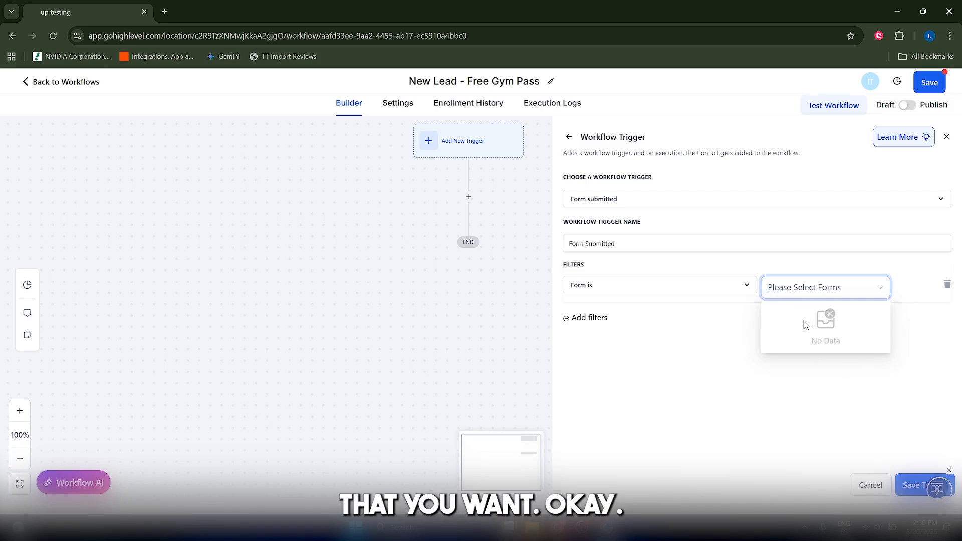
pyautogui.click(658, 370)
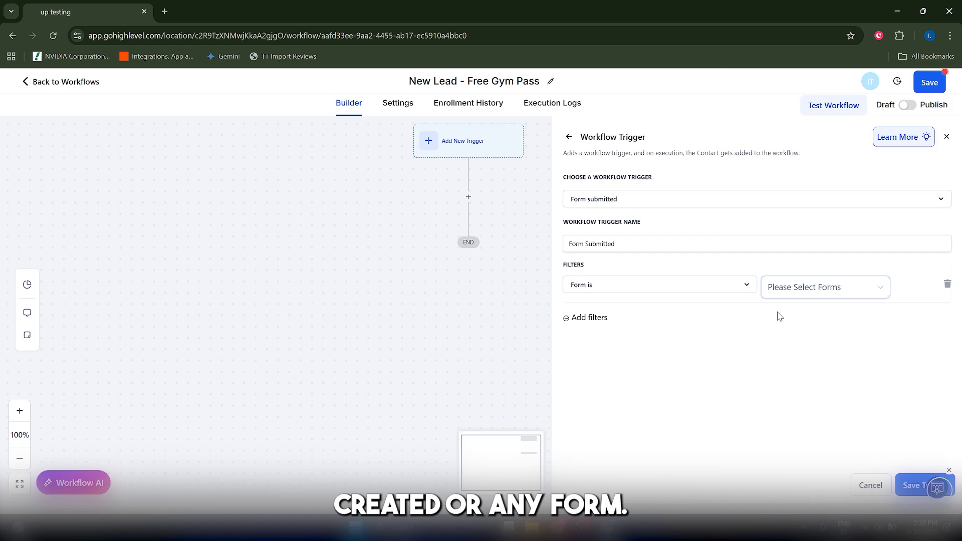
pyautogui.click(798, 296)
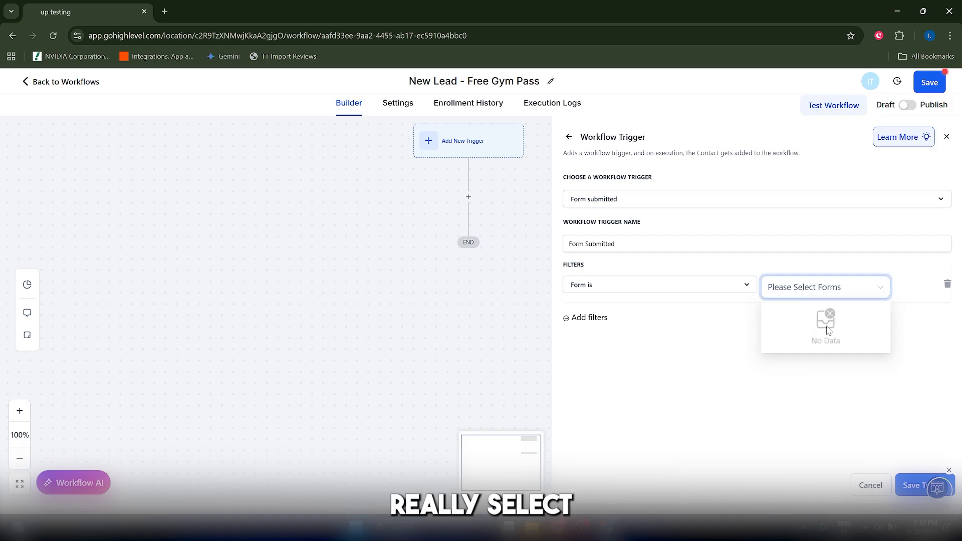
pyautogui.click(741, 335)
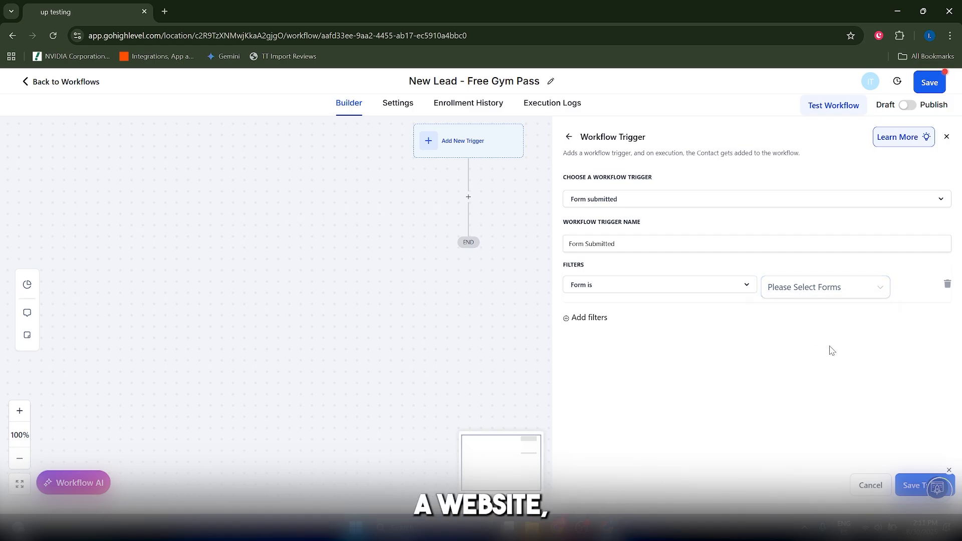
pyautogui.click(818, 287)
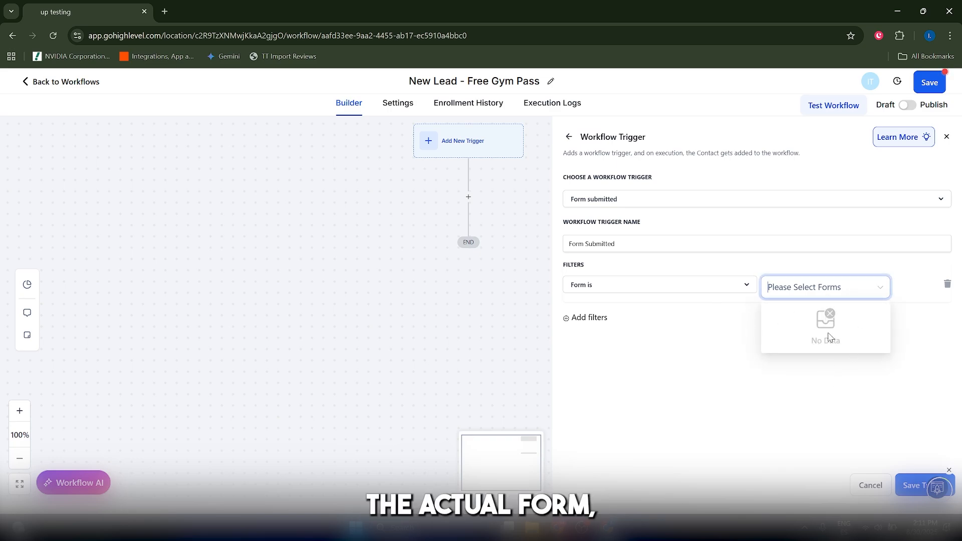
pyautogui.click(787, 389)
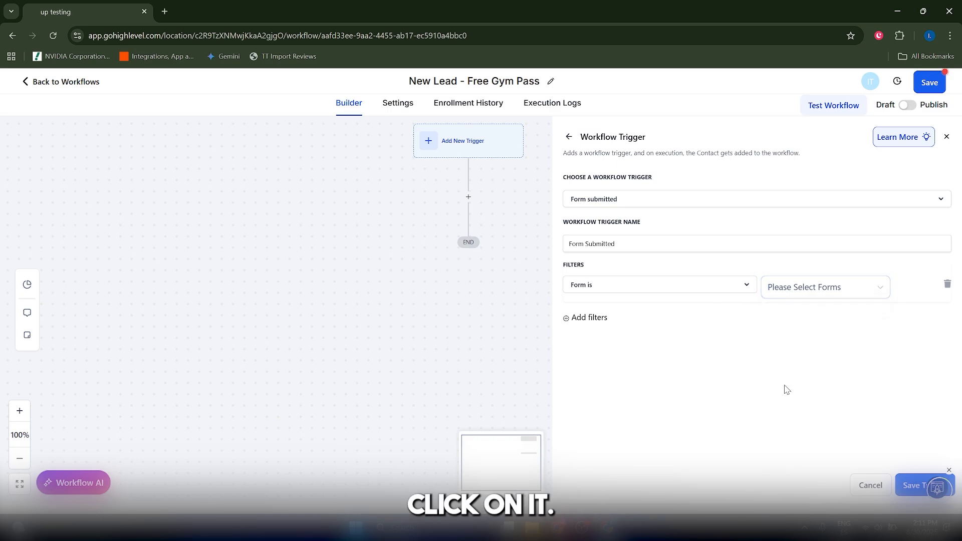
pyautogui.click(910, 485)
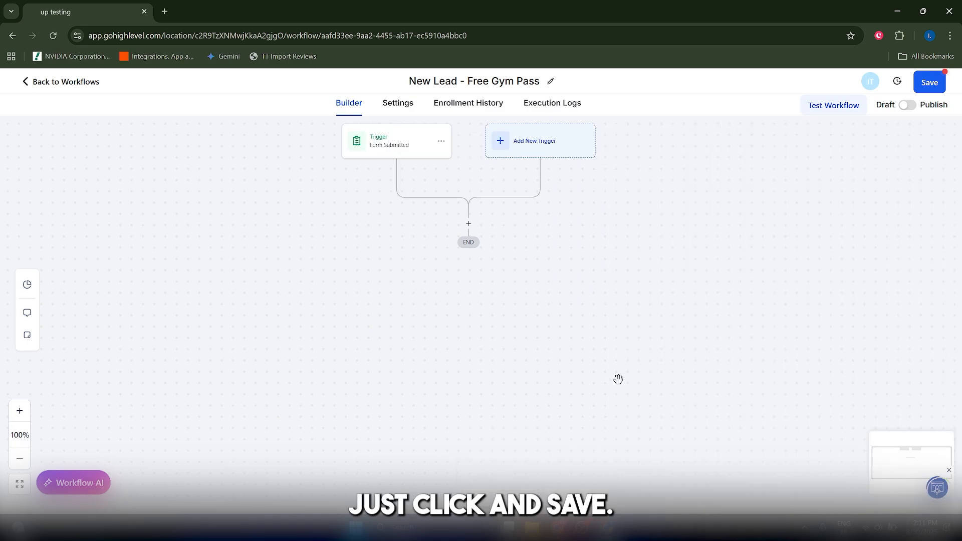
# Add an action below the trigger, searching for "create" and choosing Create/Update Opportunity
pyautogui.scroll(2, 490, 314)
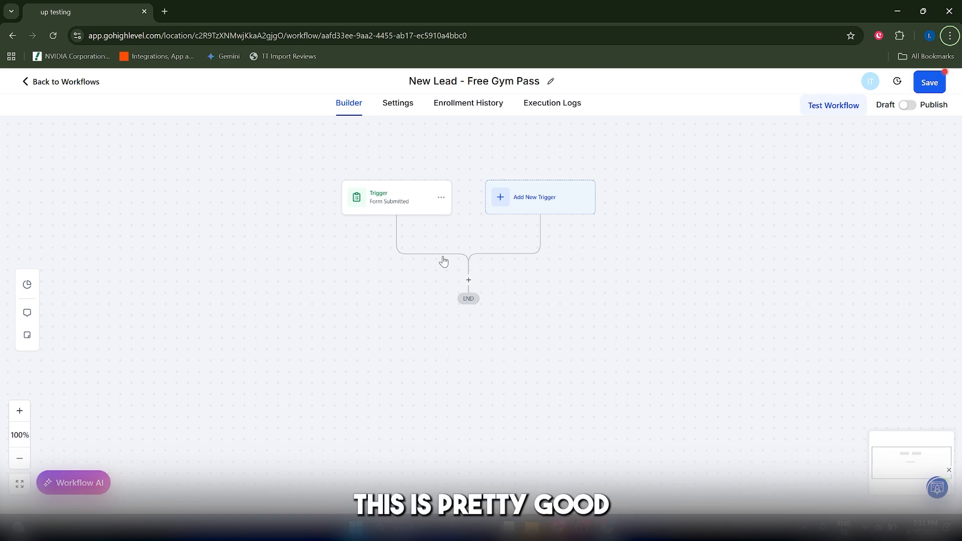
pyautogui.click(469, 281)
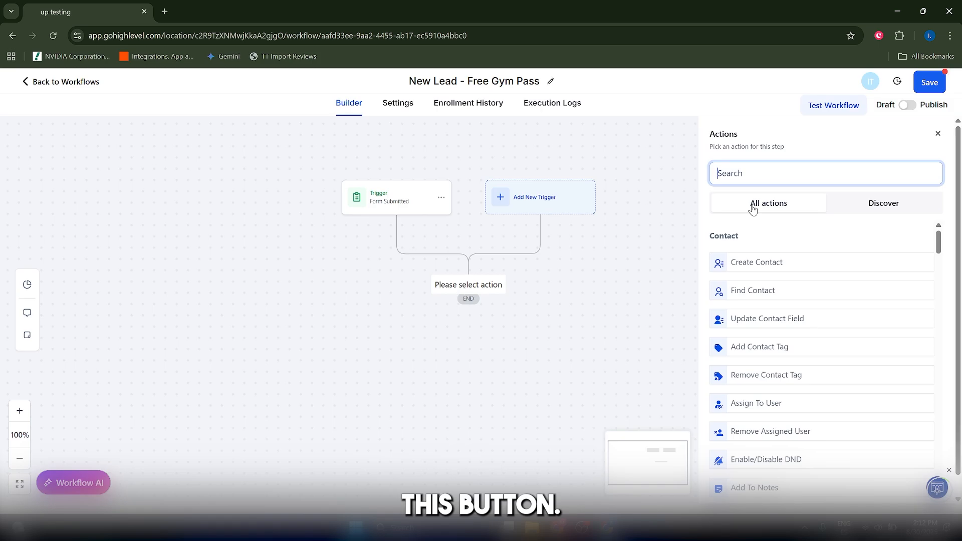
pyautogui.write('create')
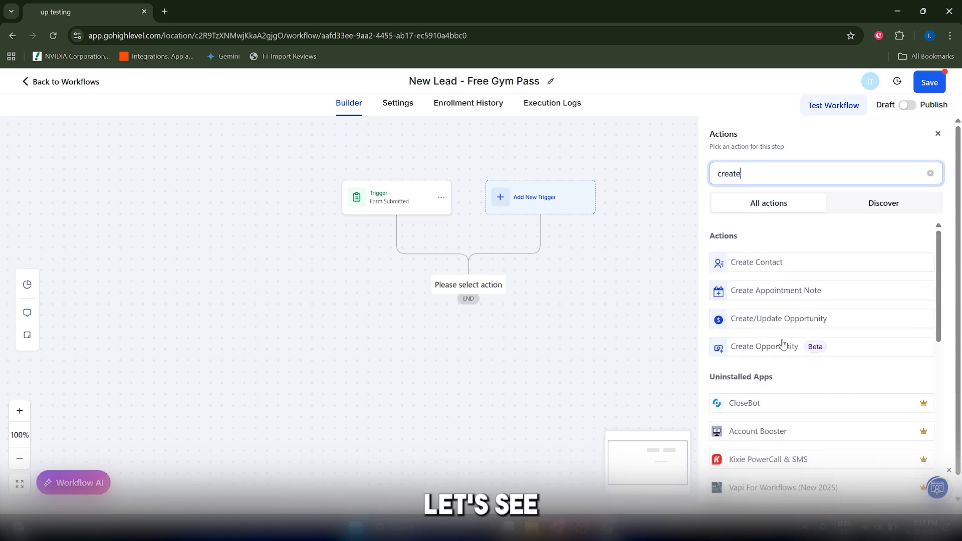
pyautogui.click(788, 321)
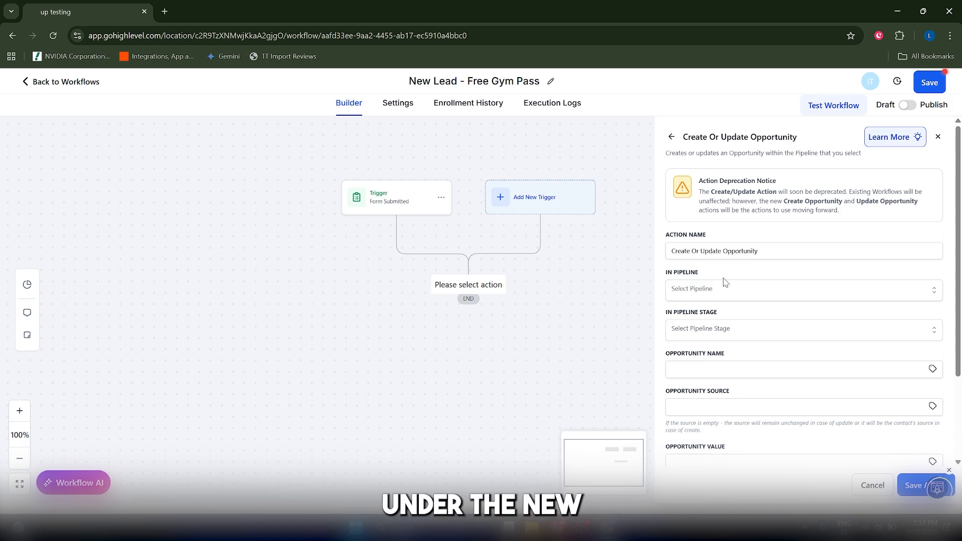
# Review the Create Or Update Opportunity fields and set the pipeline to Agency Sales Pipeline
pyautogui.scroll(-3, 758, 328)
pyautogui.scroll(3, 747, 323)
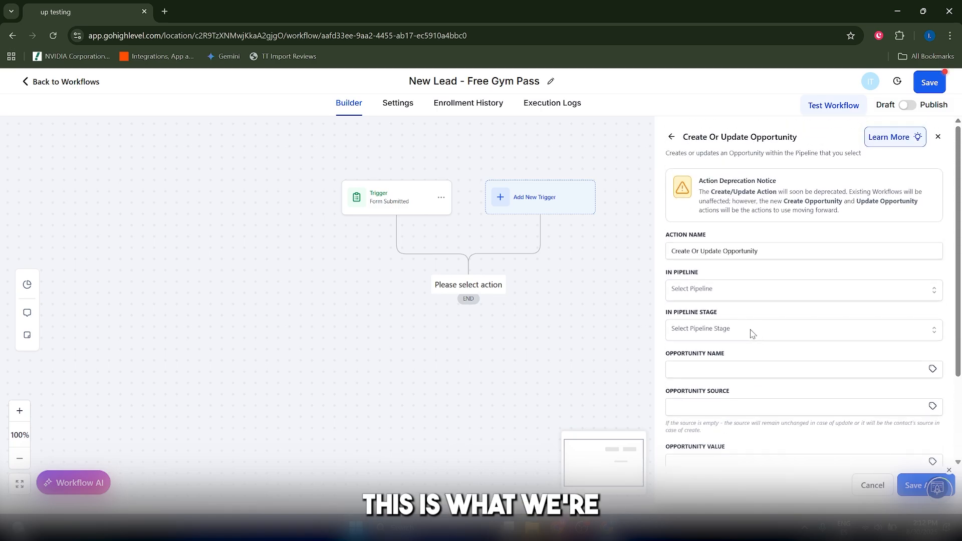
pyautogui.scroll(-1, 697, 308)
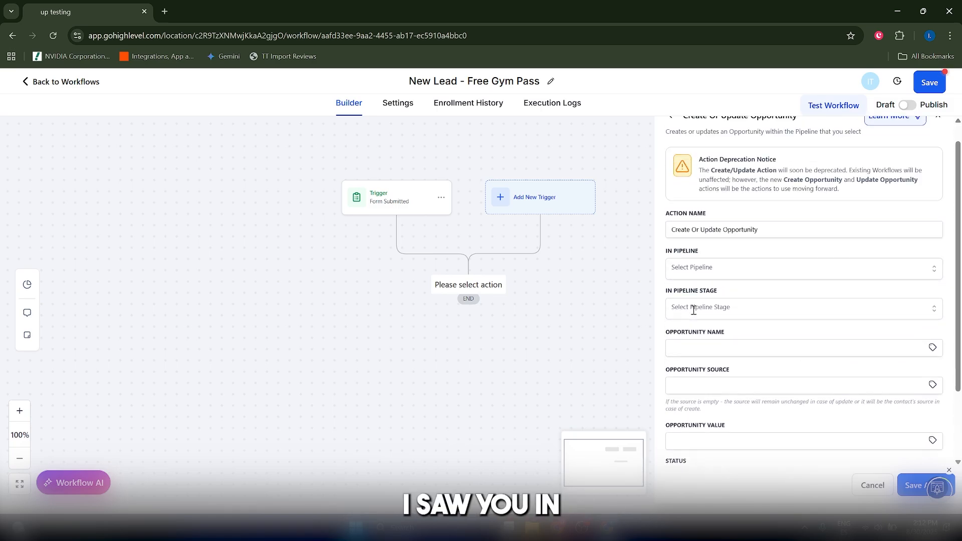
pyautogui.scroll(1, 697, 311)
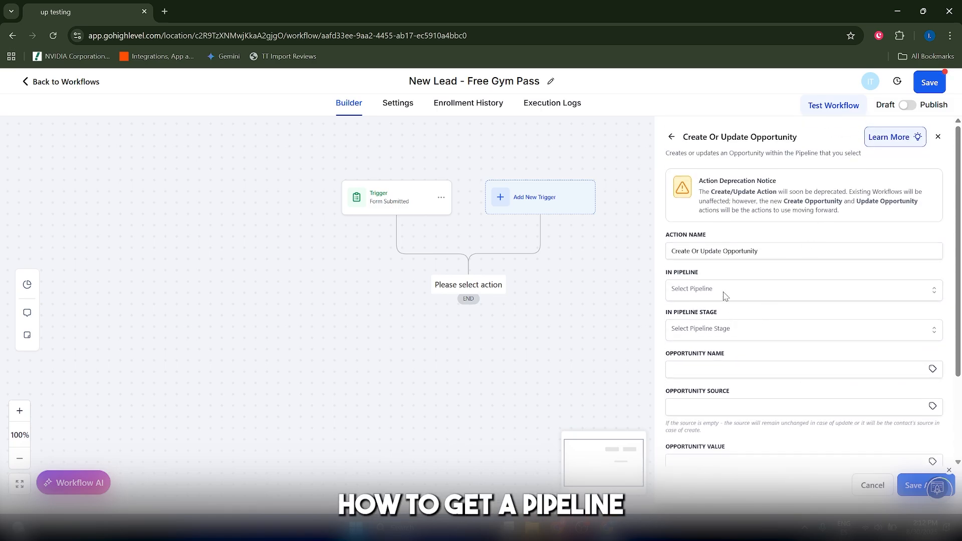
pyautogui.click(696, 291)
pyautogui.click(712, 336)
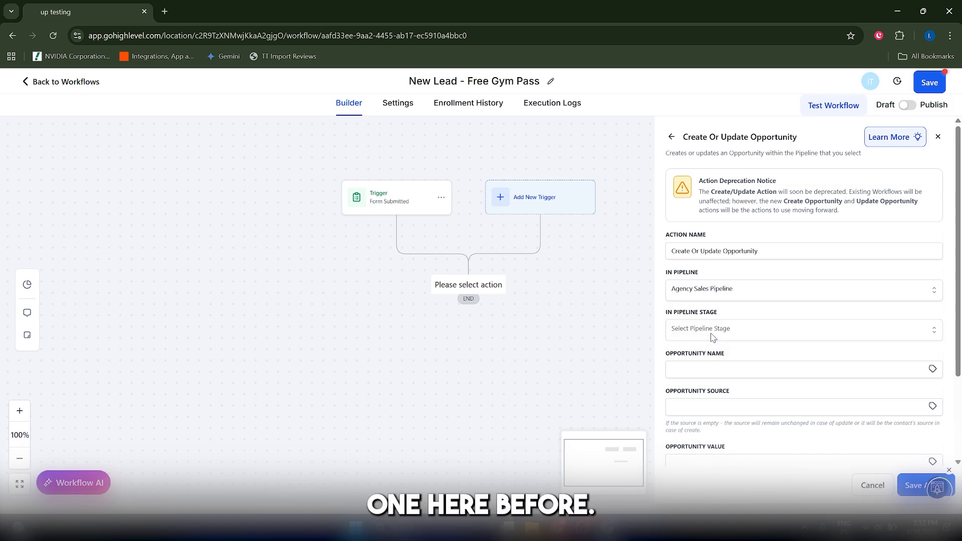
# Set the pipeline stage to New Lead and use the contact's First Name custom value as the opportunity name
pyautogui.click(712, 333)
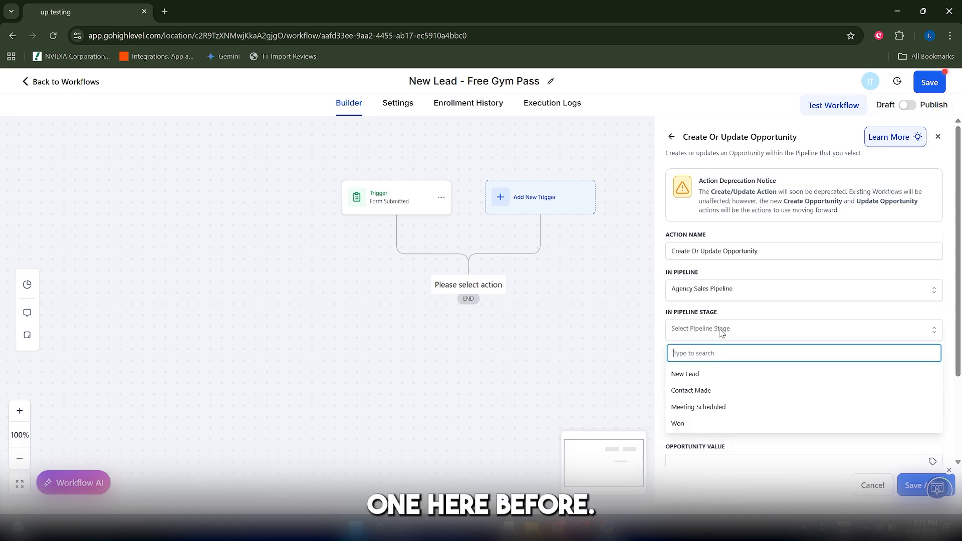
pyautogui.click(699, 376)
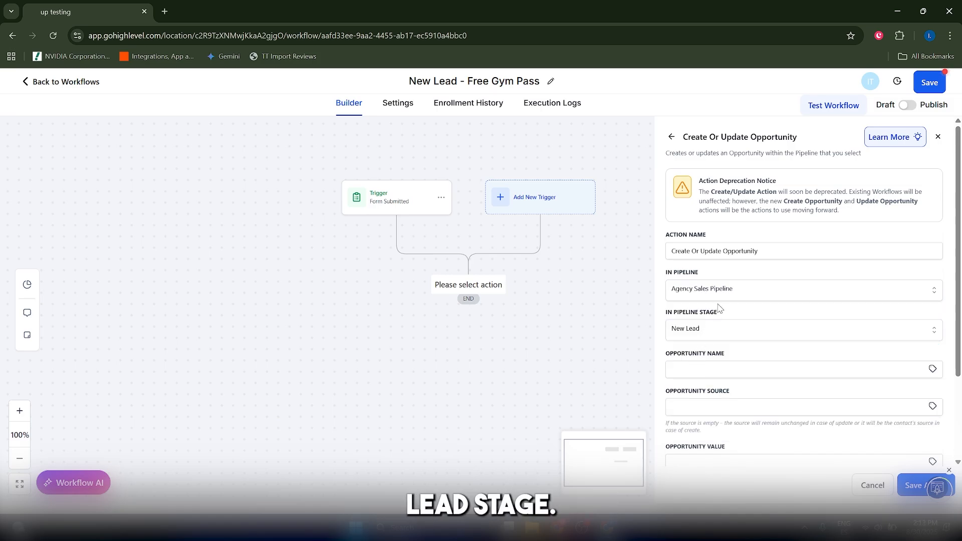
pyautogui.scroll(-1, 718, 343)
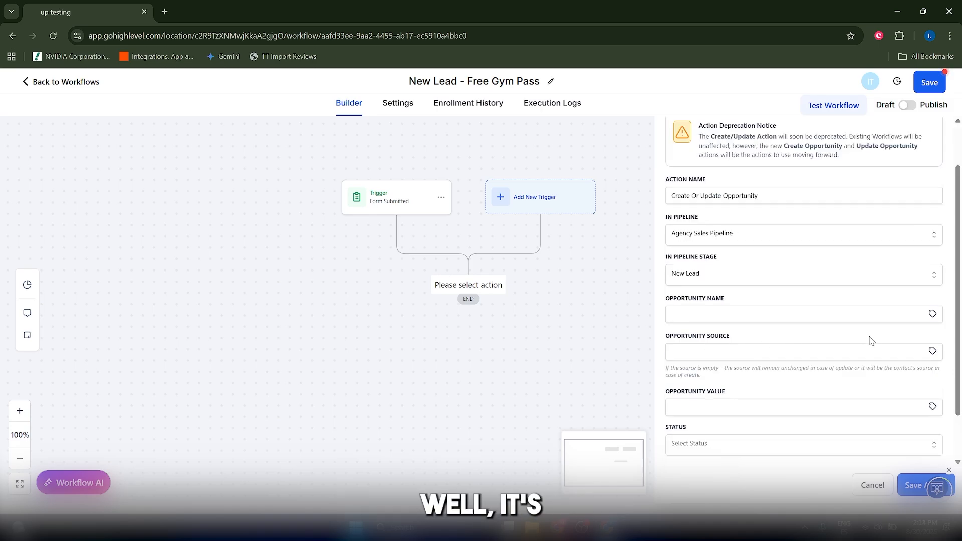
pyautogui.click(933, 314)
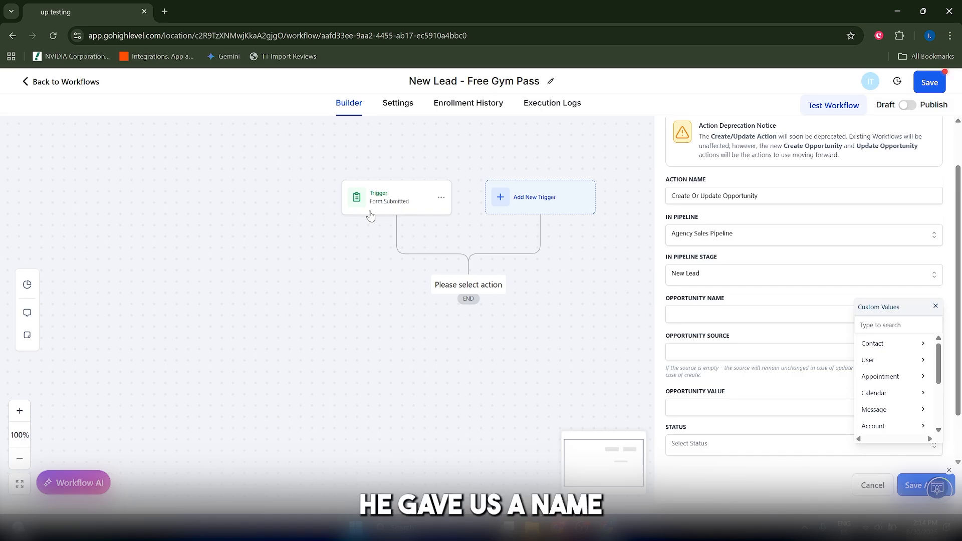
pyautogui.click(892, 343)
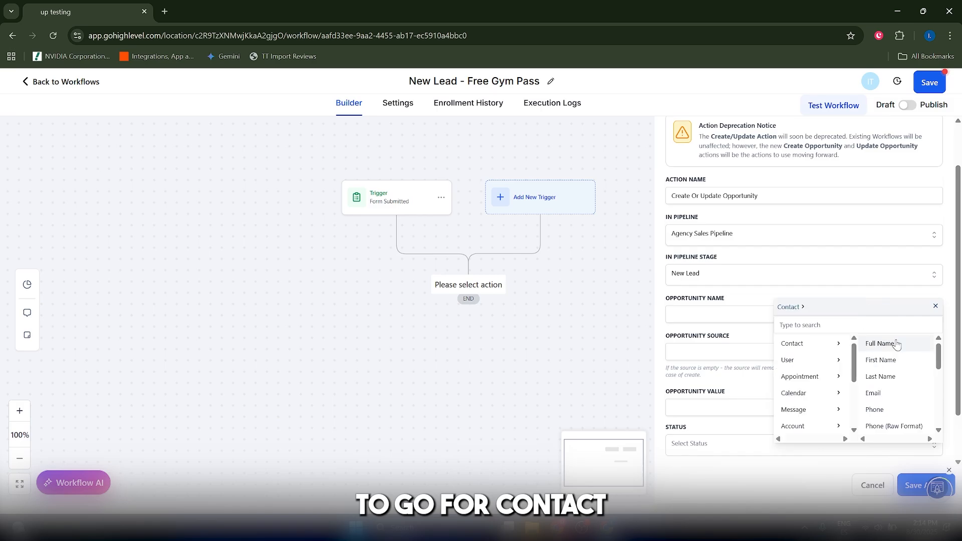
pyautogui.click(882, 359)
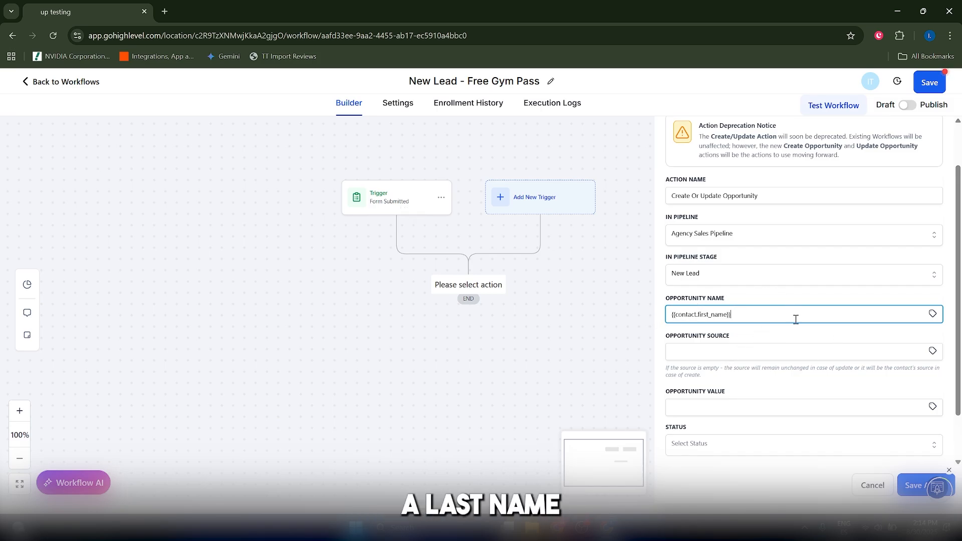
# Check the opportunity value and status options, leave them empty, and save the Create Or Update Opportunity action
pyautogui.scroll(-1, 768, 335)
pyautogui.click(770, 351)
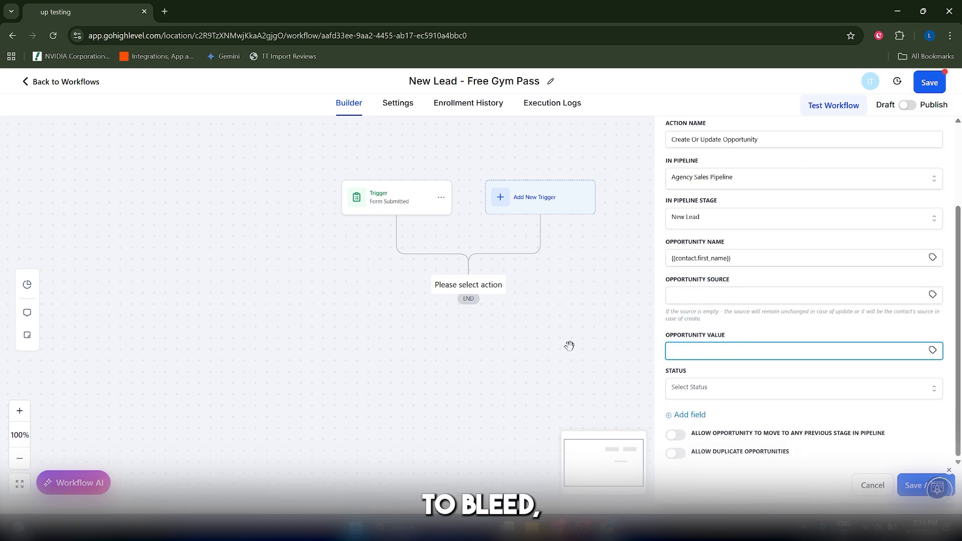
pyautogui.click(725, 386)
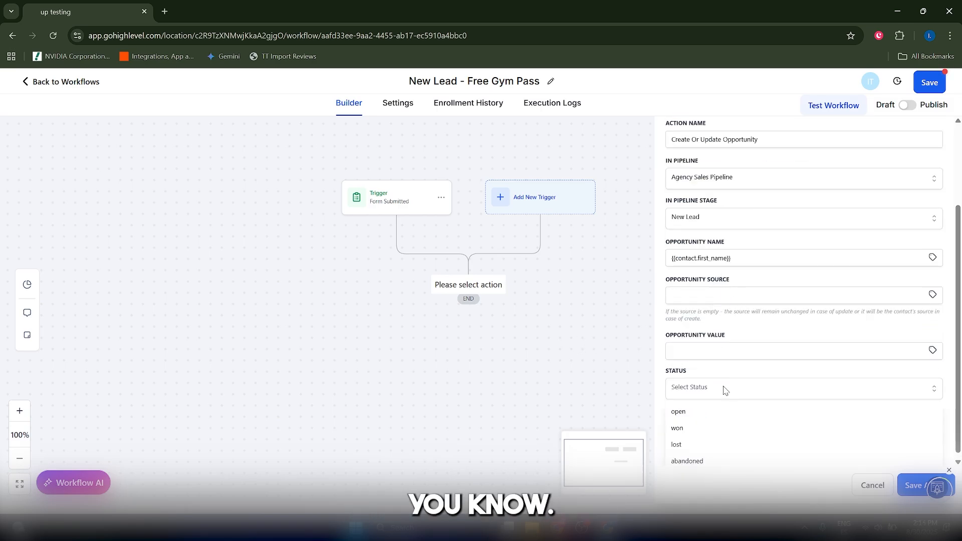
pyautogui.scroll(2, 724, 390)
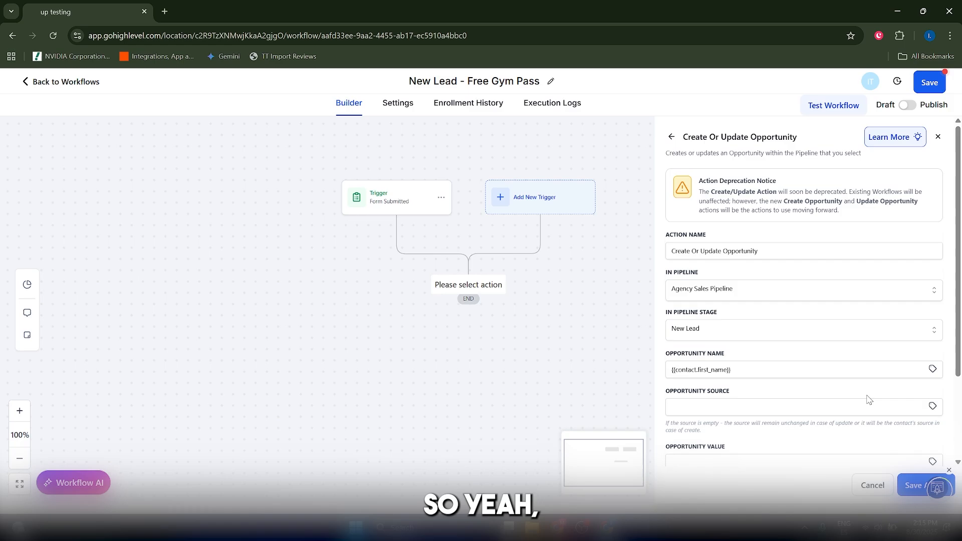
pyautogui.click(913, 485)
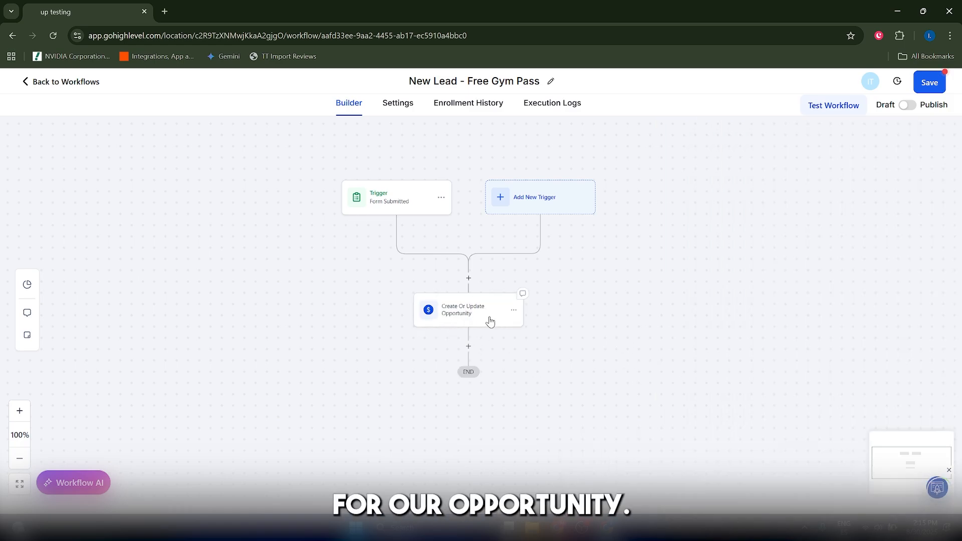
# Add an Add Contact Tag action after the opportunity action with the tag "seo audit lead" and save it
pyautogui.click(469, 346)
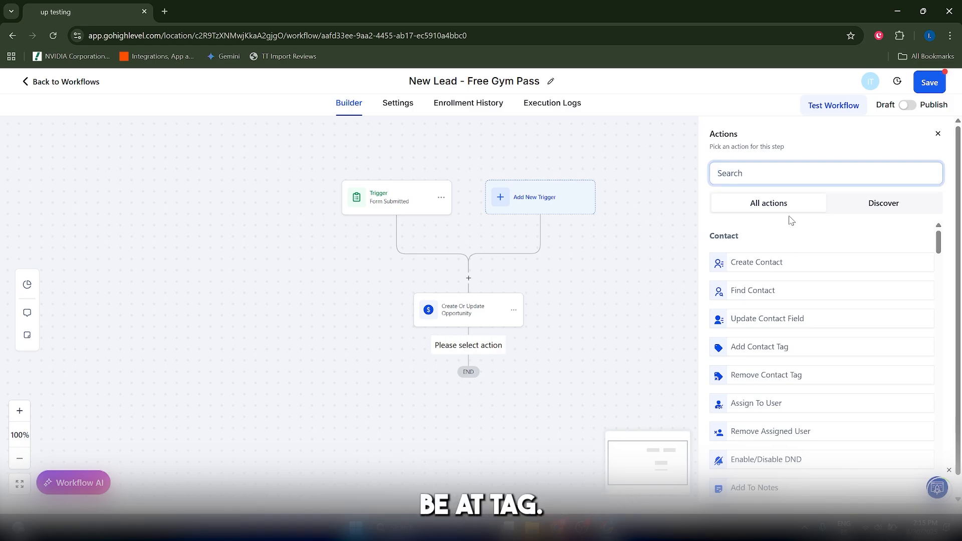
pyautogui.write('add')
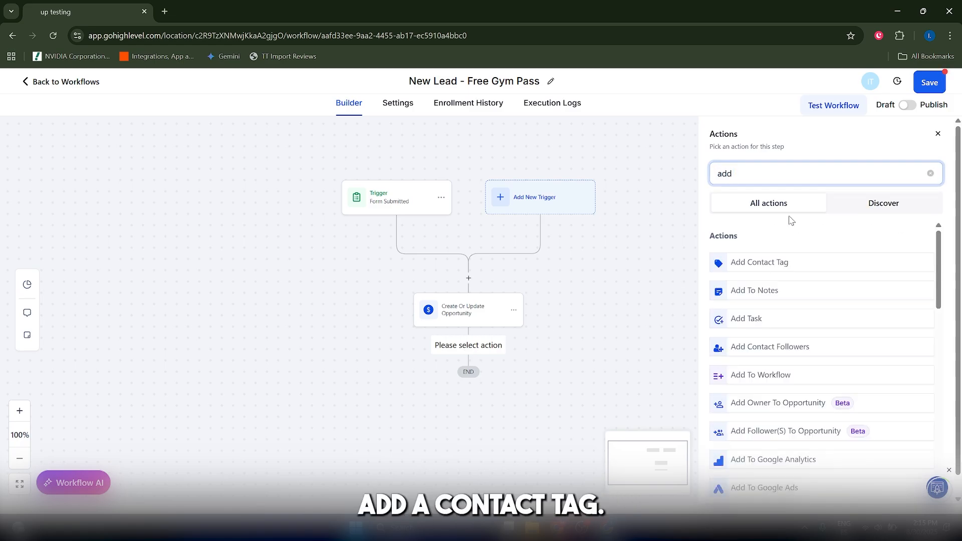
pyautogui.click(772, 262)
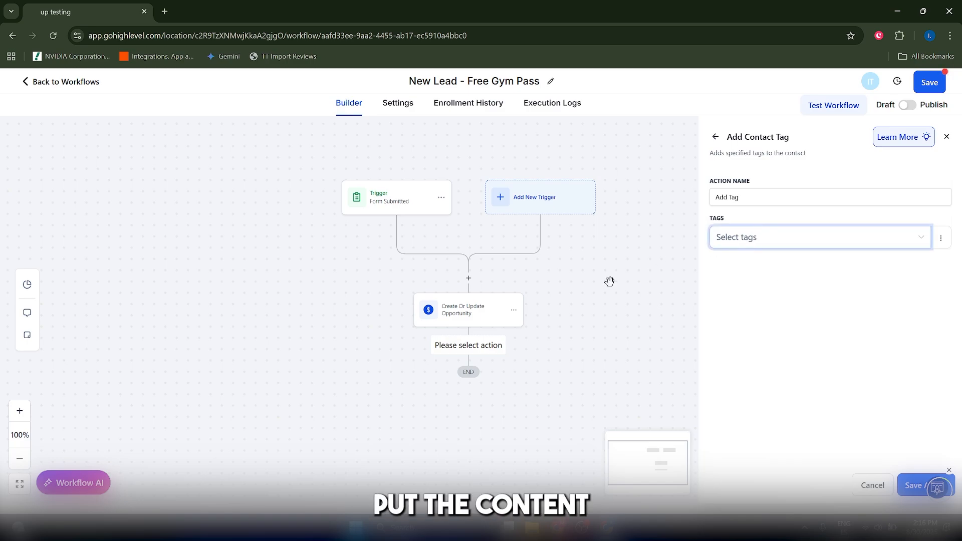
pyautogui.click(765, 244)
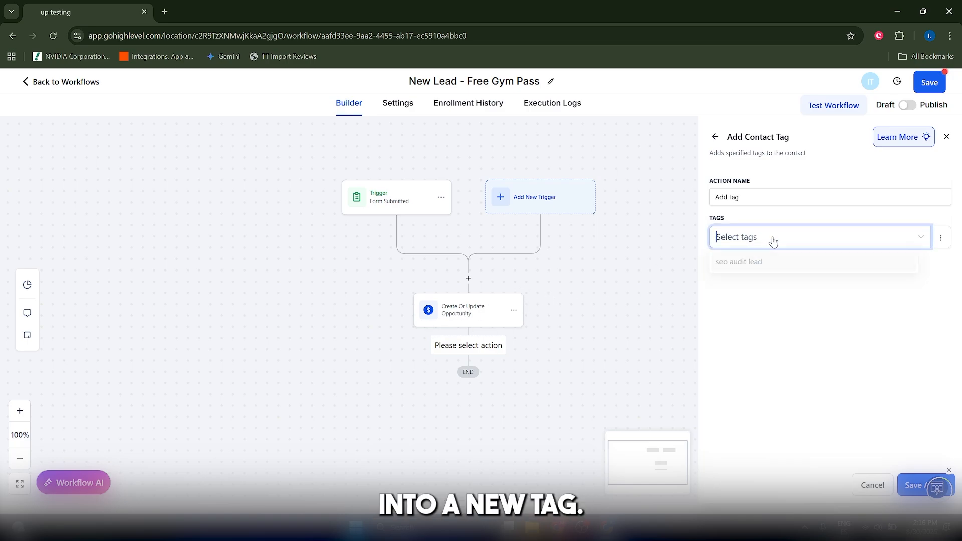
pyautogui.click(754, 265)
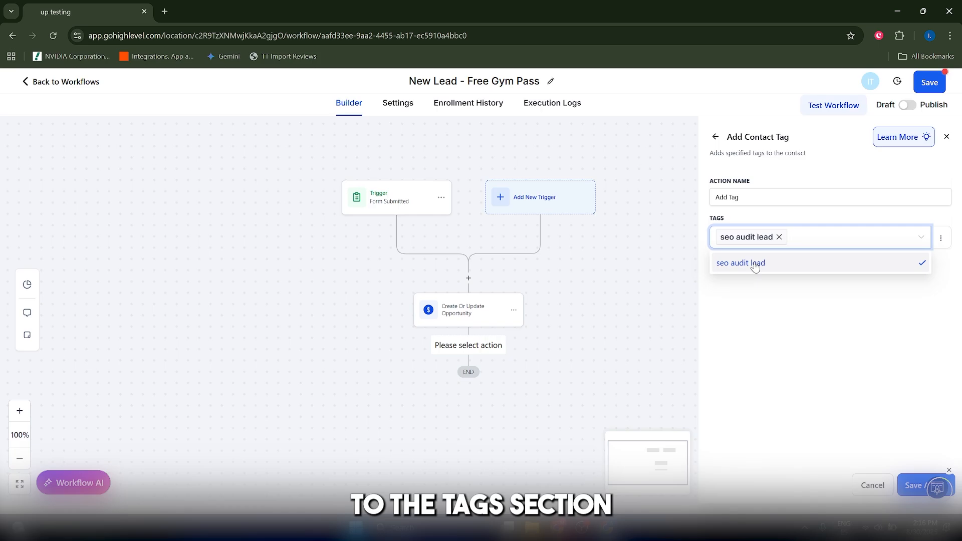
pyautogui.click(750, 292)
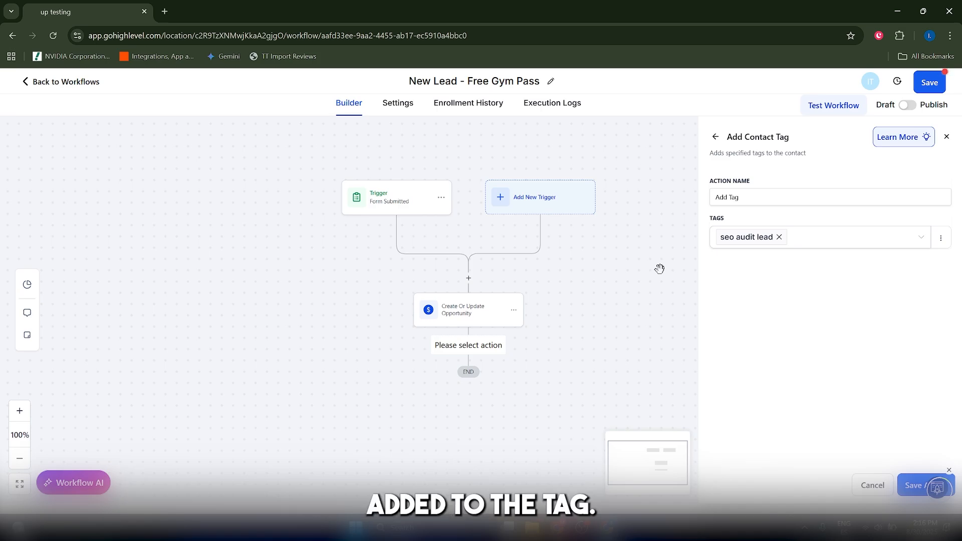
pyautogui.click(913, 485)
# Add a Send SMS action below the Add Tag action, searching the actions for "send"
pyautogui.click(469, 390)
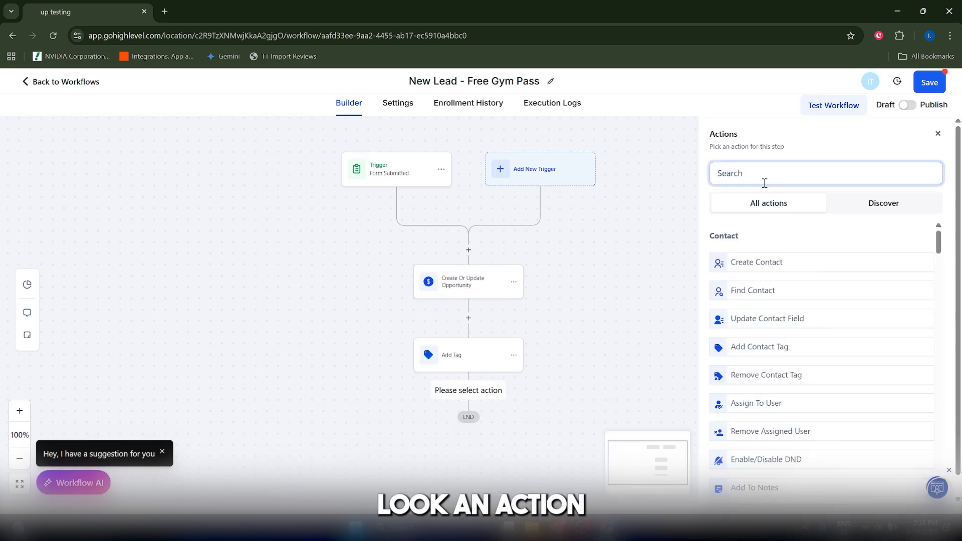
pyautogui.write('send')
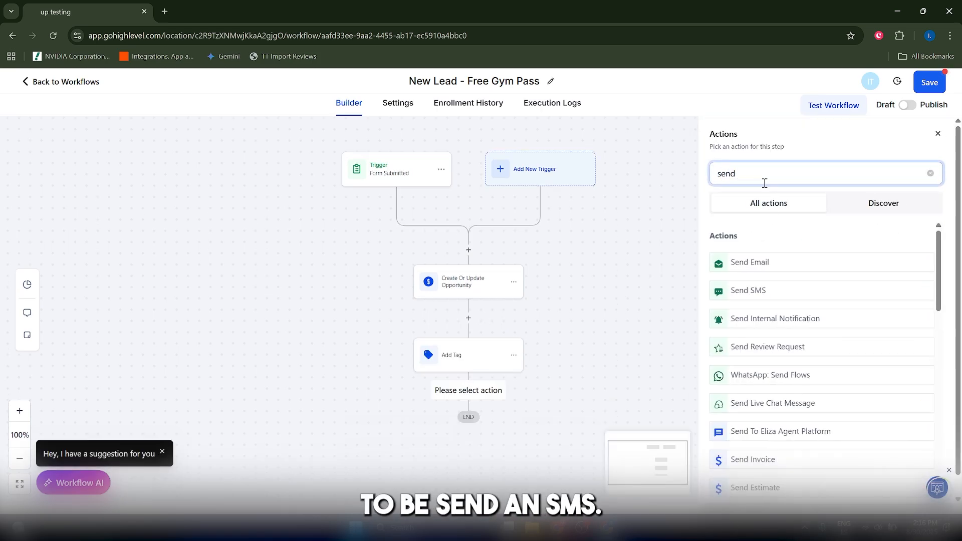
pyautogui.click(750, 292)
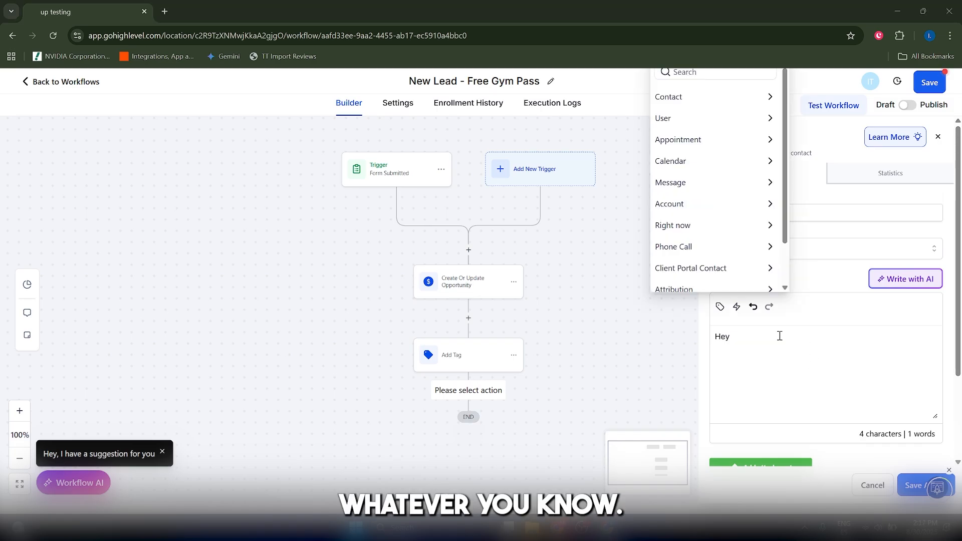
# Write the SMS message "Hey {{contact.first_name}}" using the contact's First Name custom value and save the action
pyautogui.click(790, 404)
pyautogui.click(720, 307)
pyautogui.click(680, 97)
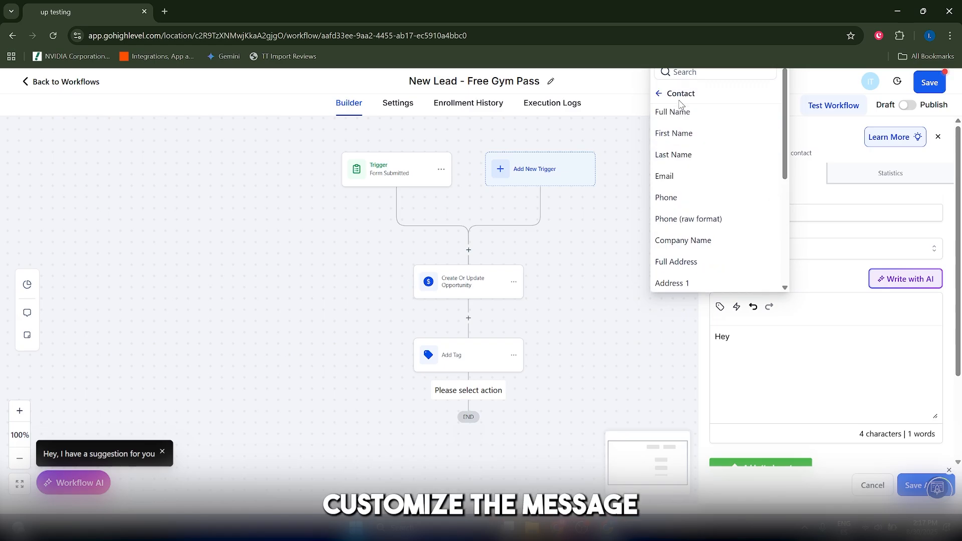
pyautogui.click(674, 133)
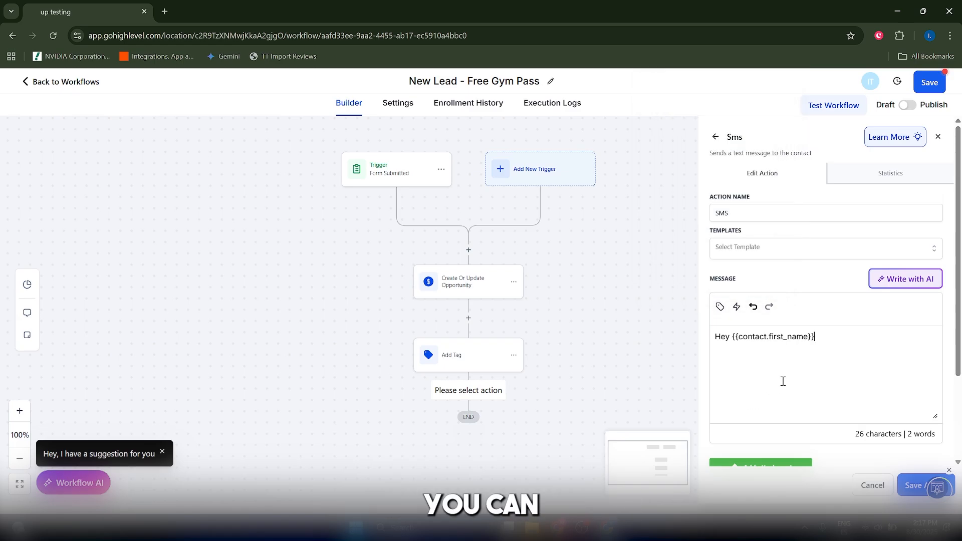
pyautogui.scroll(-1, 832, 346)
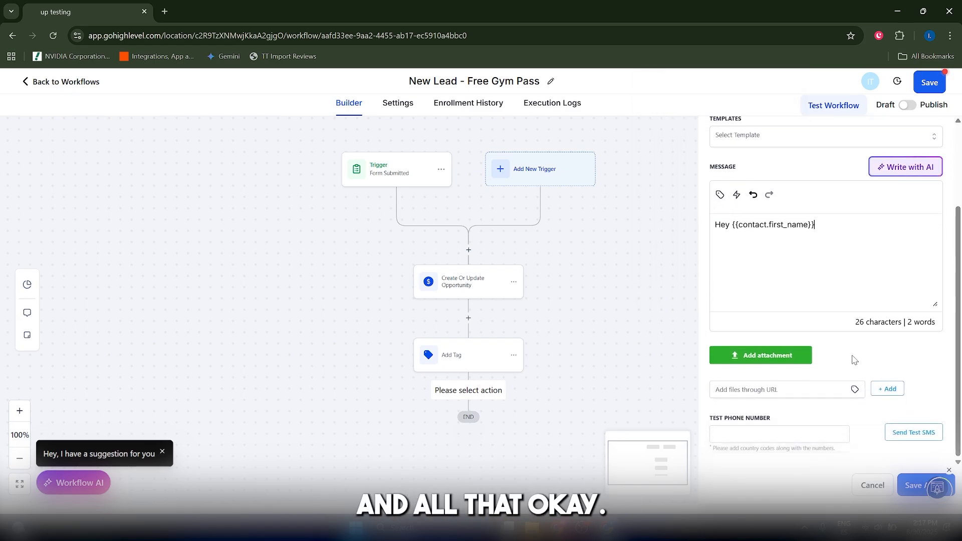
pyautogui.click(913, 486)
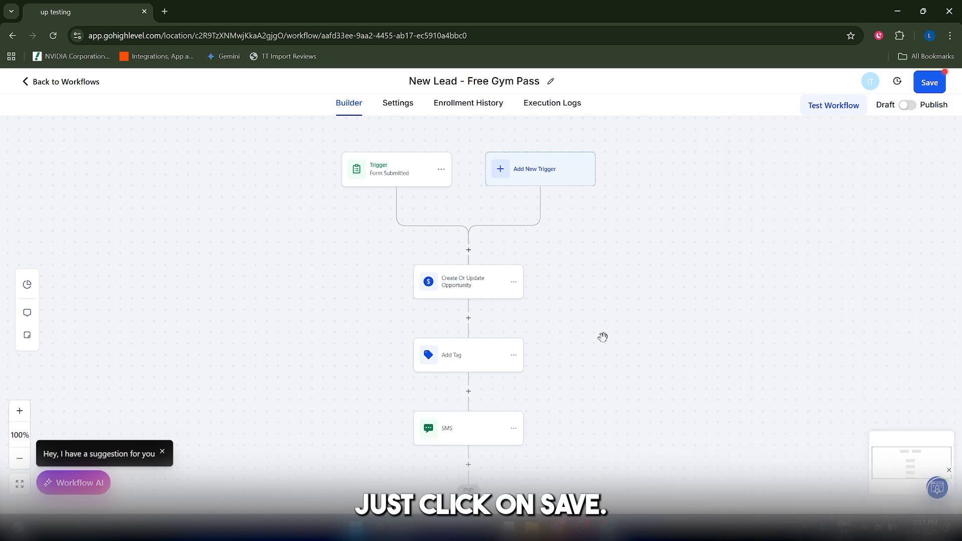
# Add a Customer Booked Appointment trigger to the empty workflow, searching the triggers for "appoin"
pyautogui.moveTo(576, 457); pyautogui.dragTo(540, 413)
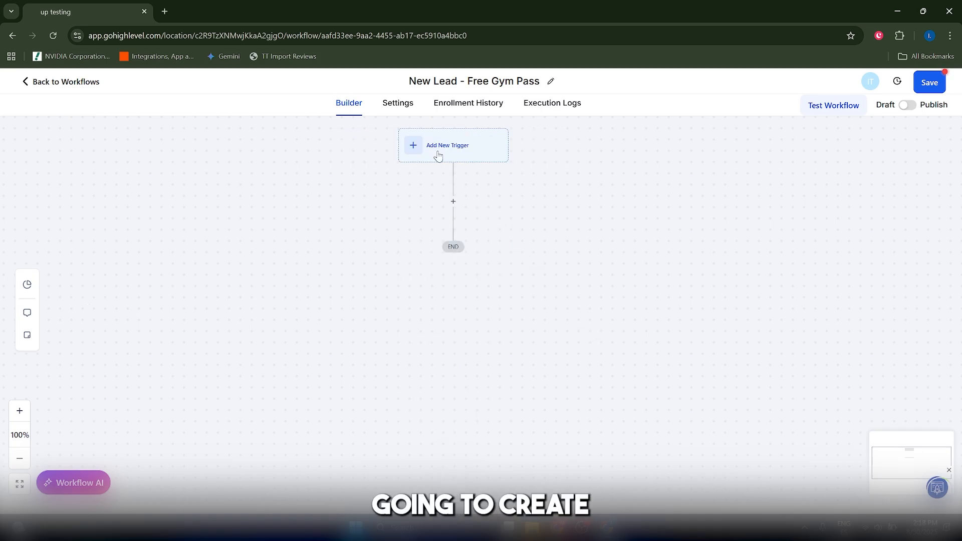
pyautogui.click(425, 146)
pyautogui.click(809, 182)
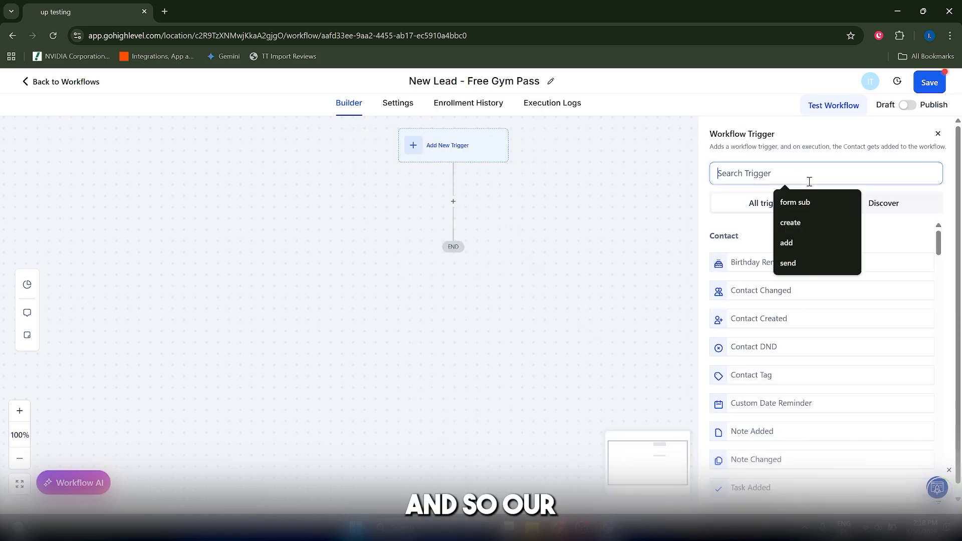
pyautogui.write('appoin')
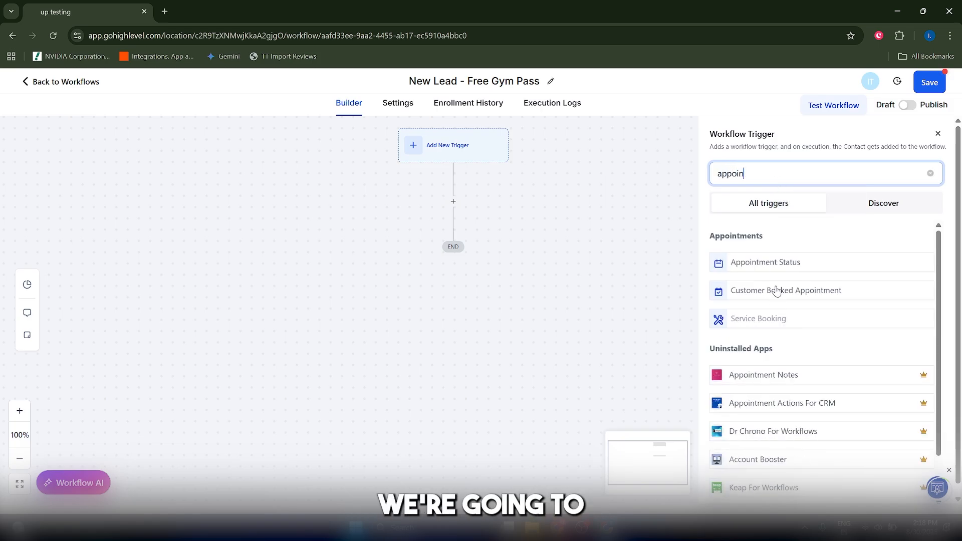
pyautogui.click(772, 293)
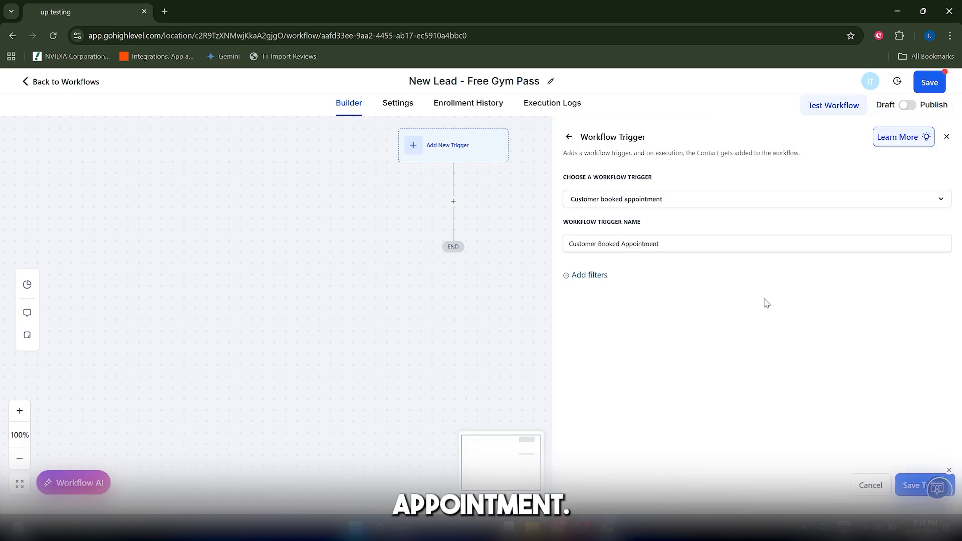
# Add an "In calendar" filter to the appointment trigger and try to save it without choosing a calendar
pyautogui.click(587, 275)
pyautogui.click(612, 286)
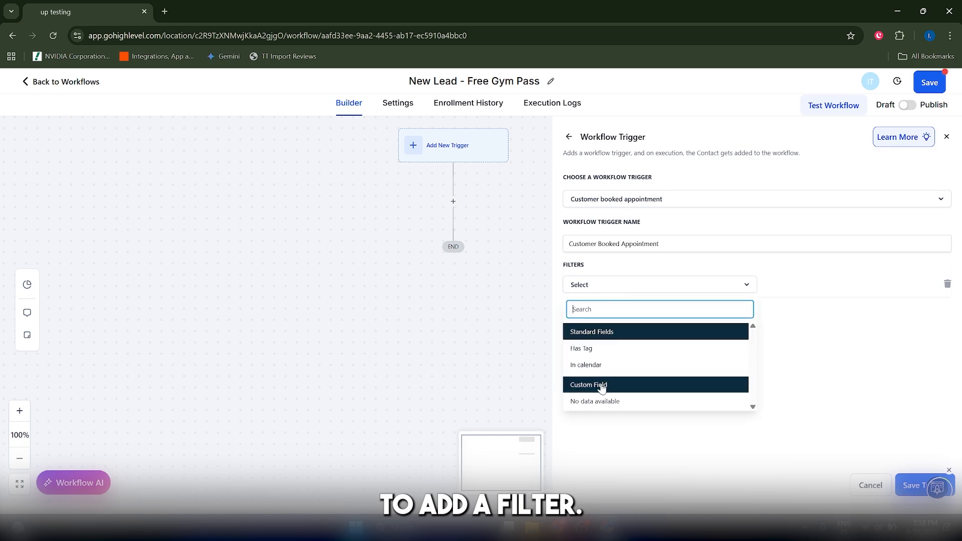
pyautogui.click(586, 365)
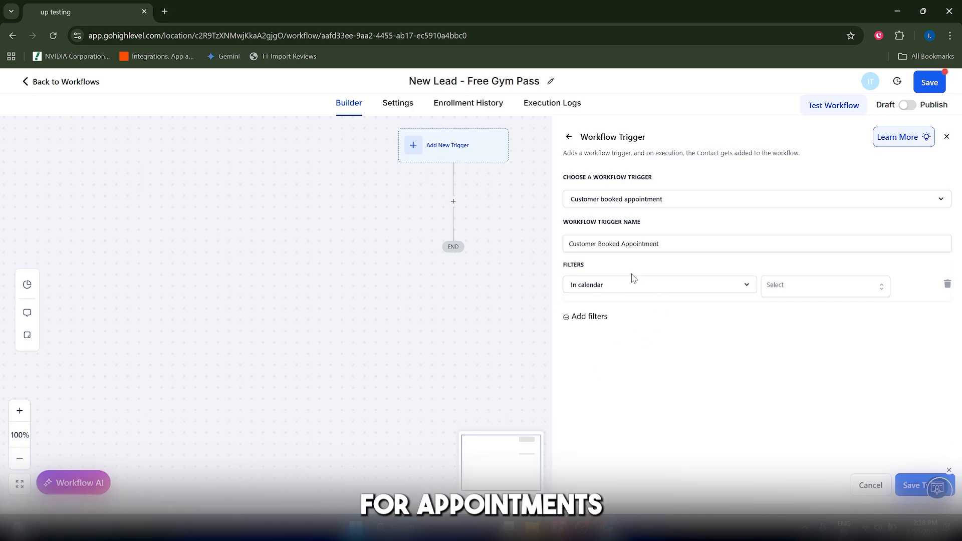
pyautogui.click(784, 294)
pyautogui.click(700, 378)
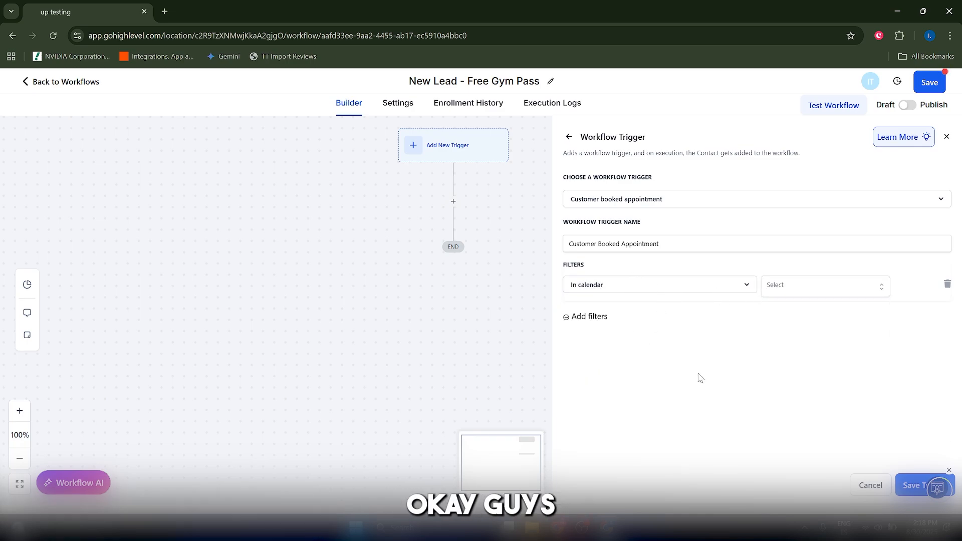
pyautogui.click(913, 484)
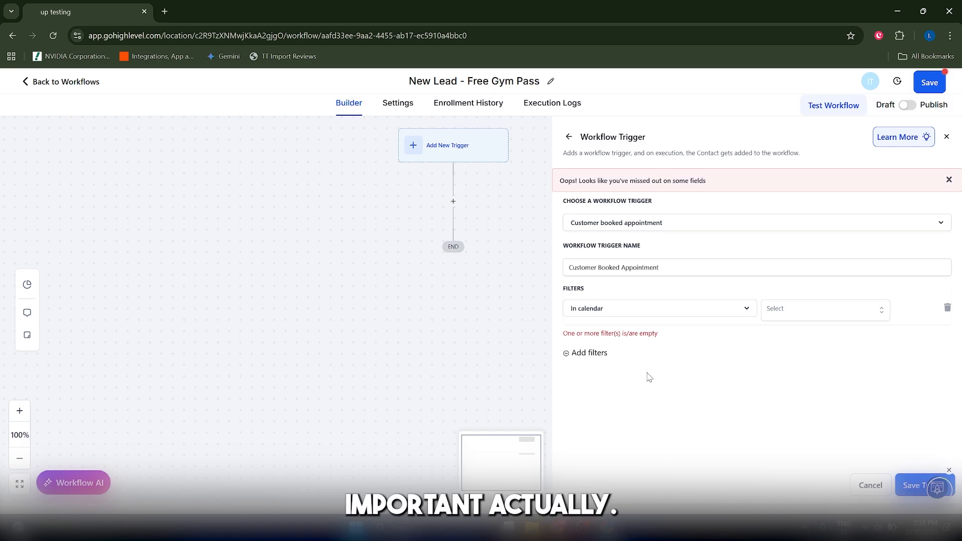
# Add a Wait action below the Customer Booked Appointment trigger, searching the actions for "wait"
pyautogui.click(453, 223)
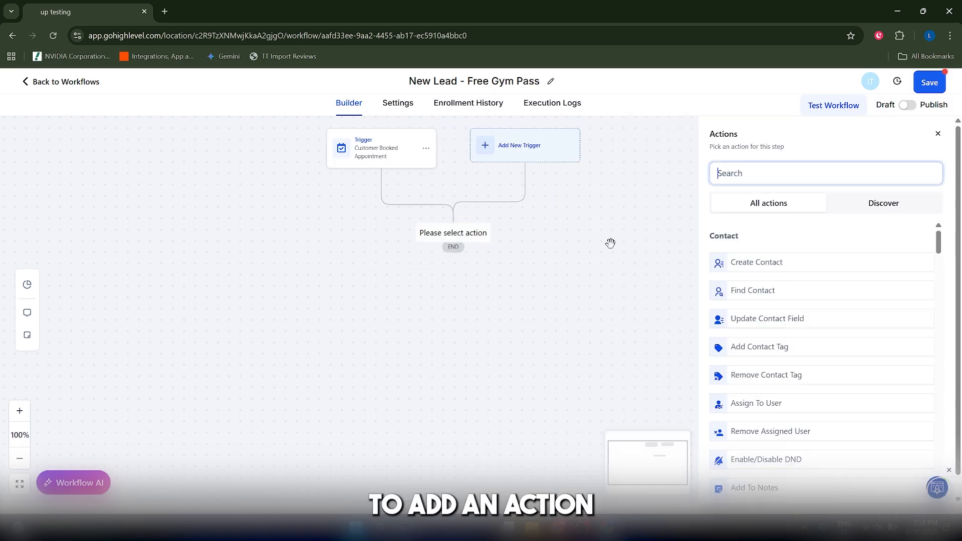
pyautogui.write('wait')
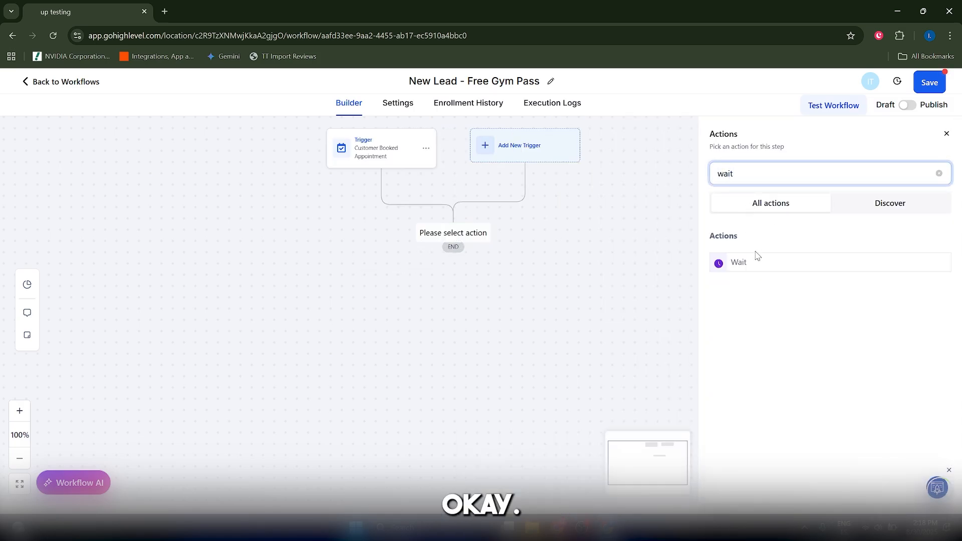
pyautogui.click(756, 259)
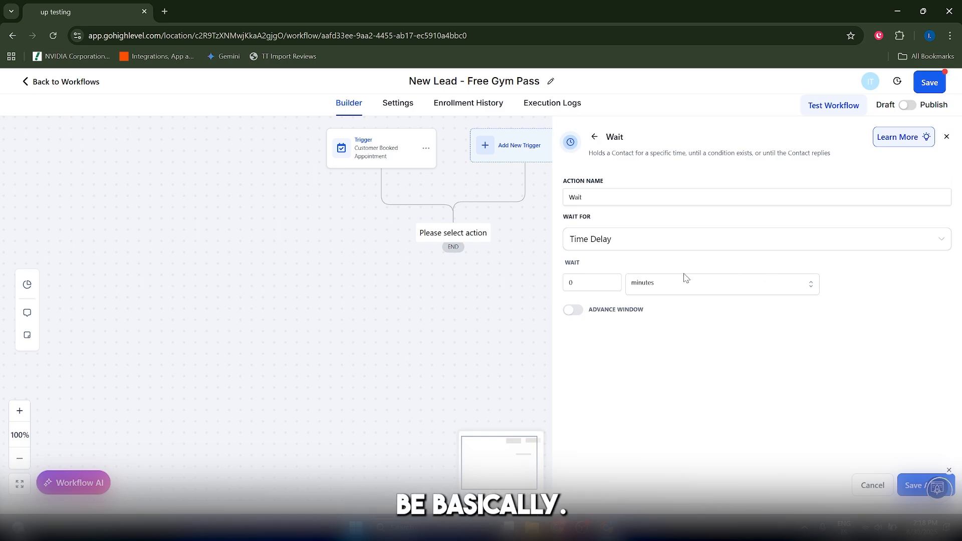
# Set the Wait action to Event / Appointment time, 1 day before, and save the action
pyautogui.click(612, 241)
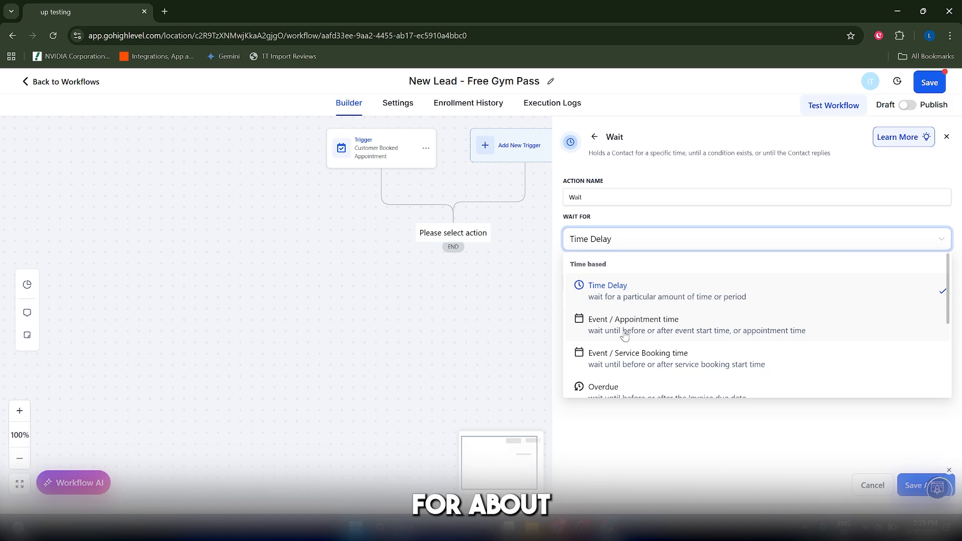
pyautogui.click(625, 326)
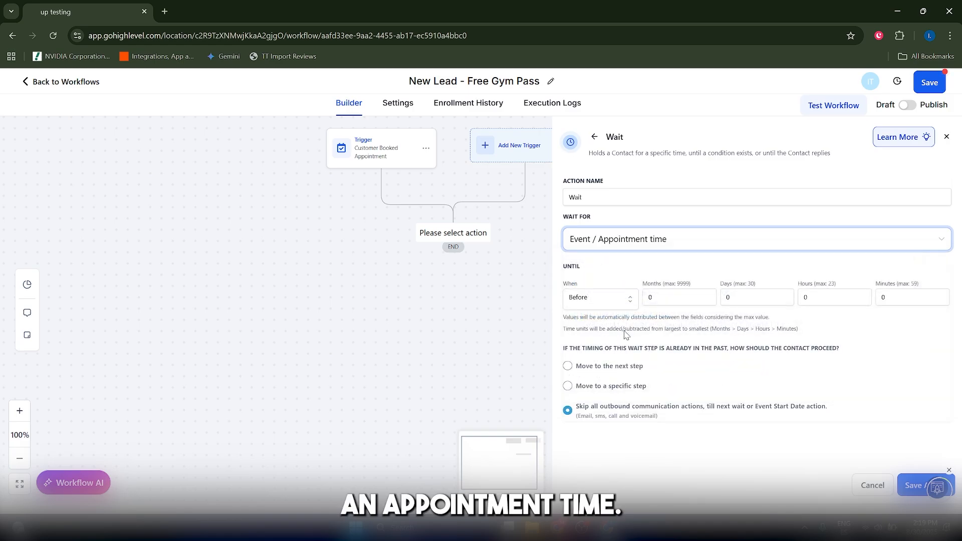
pyautogui.click(601, 300)
pyautogui.click(579, 339)
pyautogui.click(822, 297)
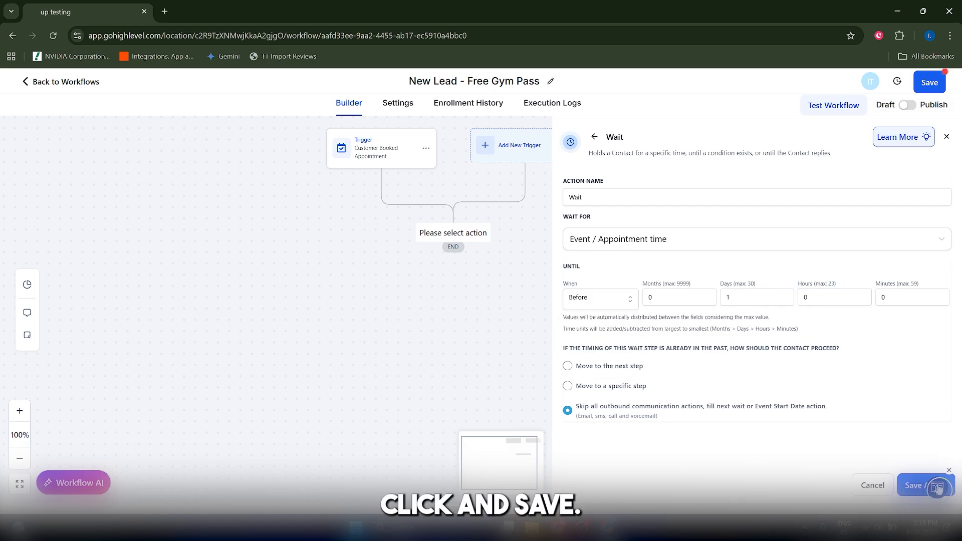
pyautogui.click(920, 484)
# Start adding a Send Email action below the Wait action, searching the actions for "send email"
pyautogui.click(453, 295)
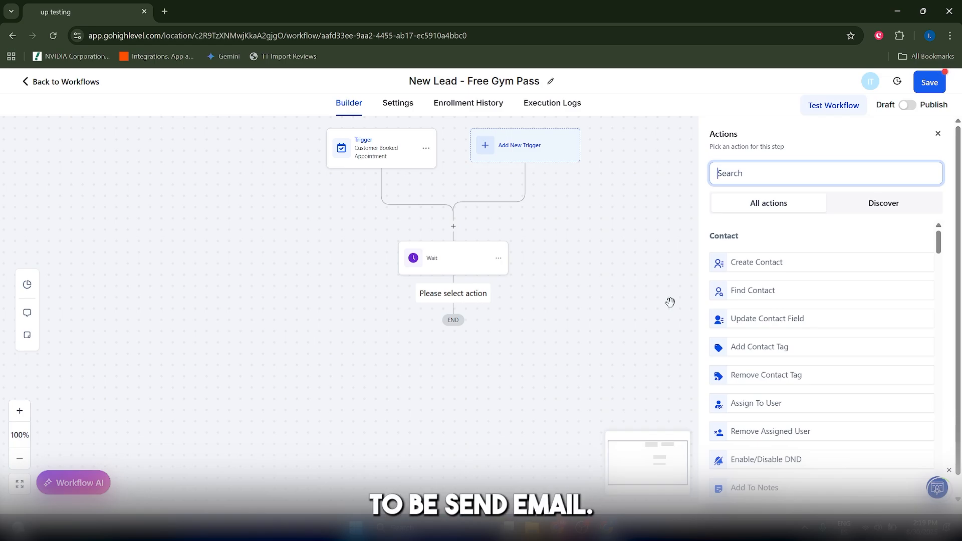
pyautogui.write('send email')
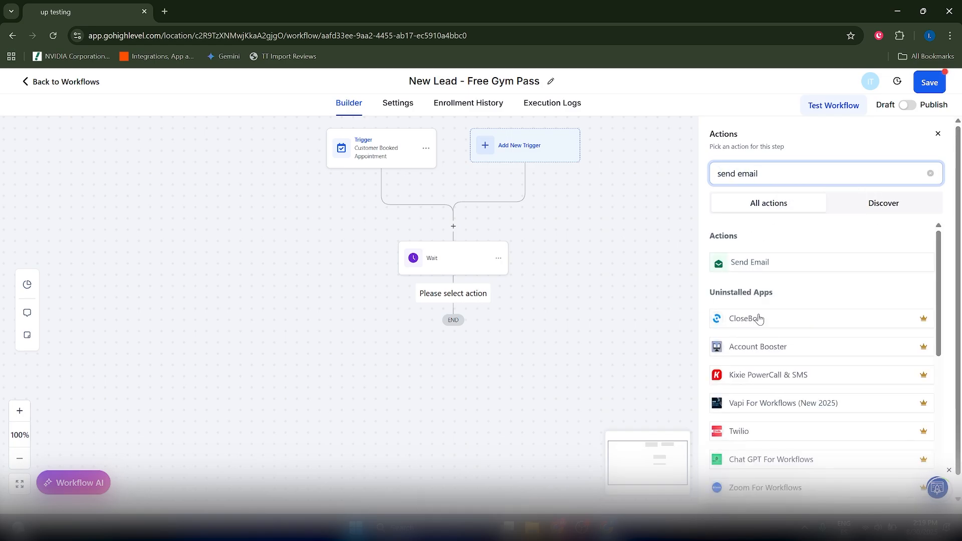
pyautogui.click(802, 262)
pyautogui.click(804, 260)
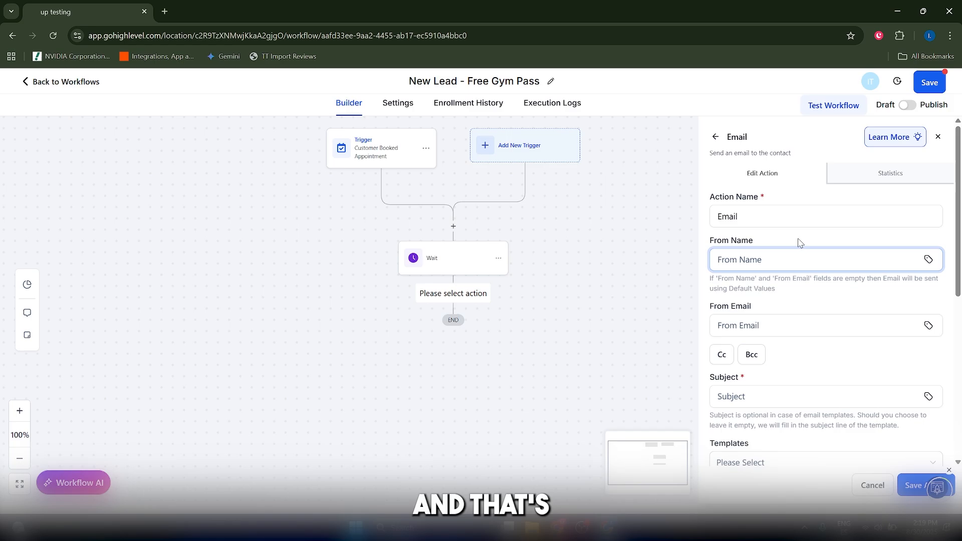
pyautogui.click(772, 310)
# Enter "hey" as the email subject and browse the Contact custom values for the message body
pyautogui.scroll(-2, 772, 310)
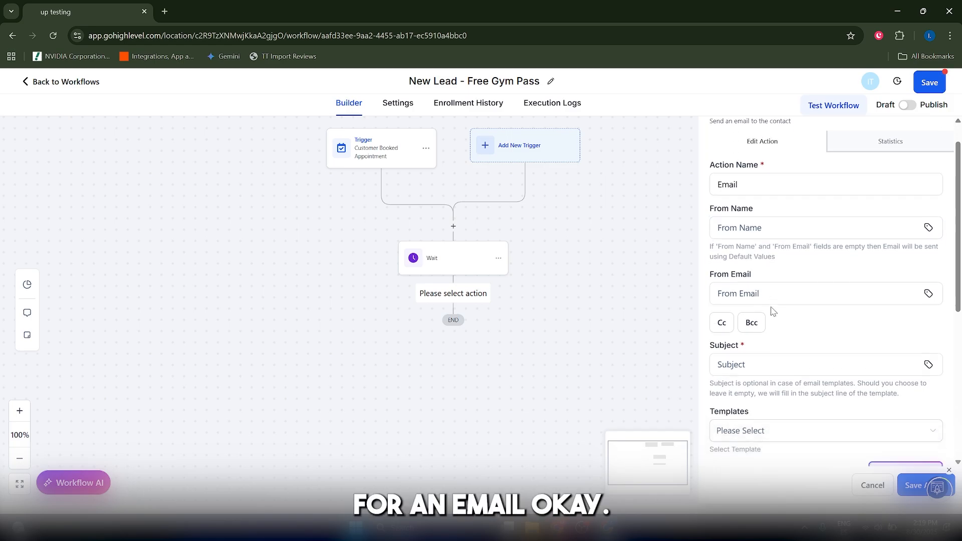
pyautogui.scroll(-2, 767, 273)
pyautogui.click(775, 236)
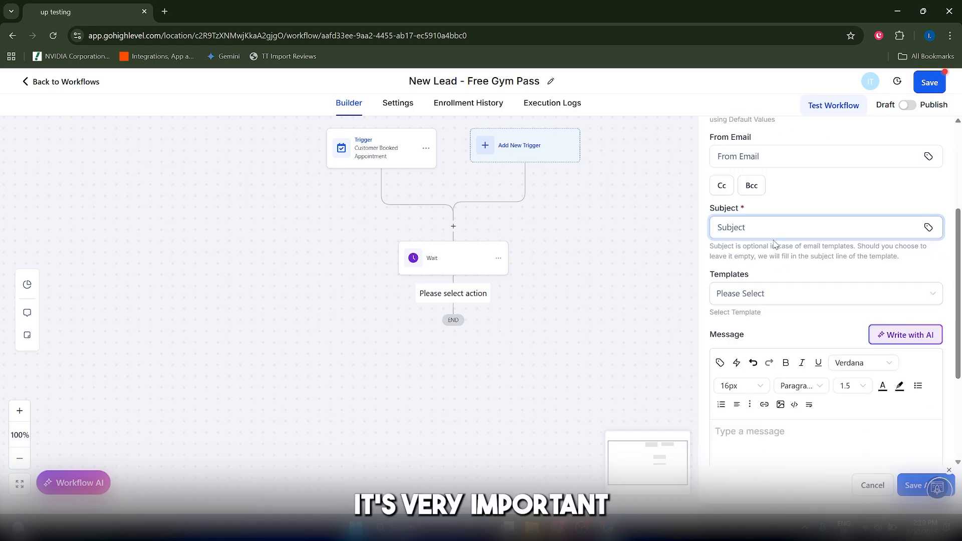
pyautogui.scroll(2, 777, 243)
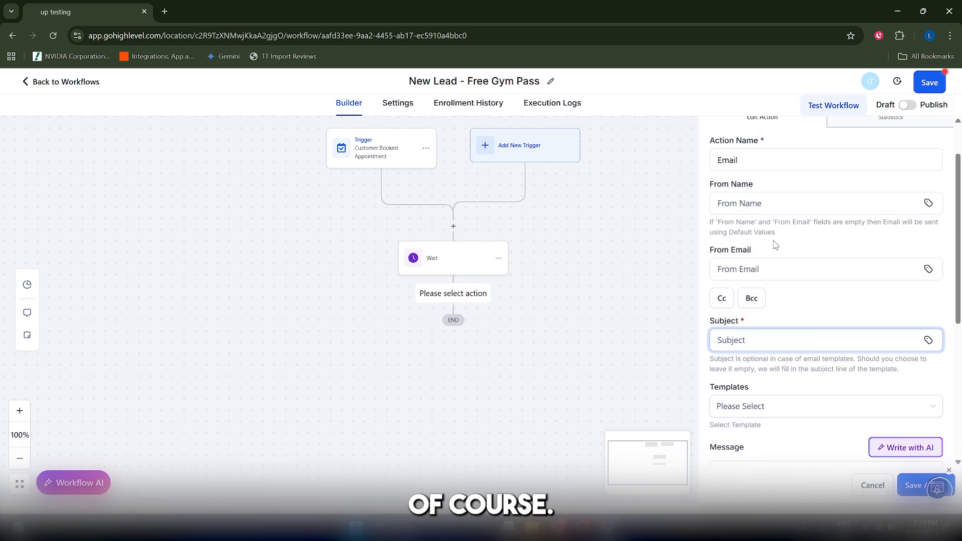
pyautogui.write('hey')
pyautogui.scroll(-3, 767, 326)
pyautogui.click(758, 408)
pyautogui.scroll(-2, 758, 409)
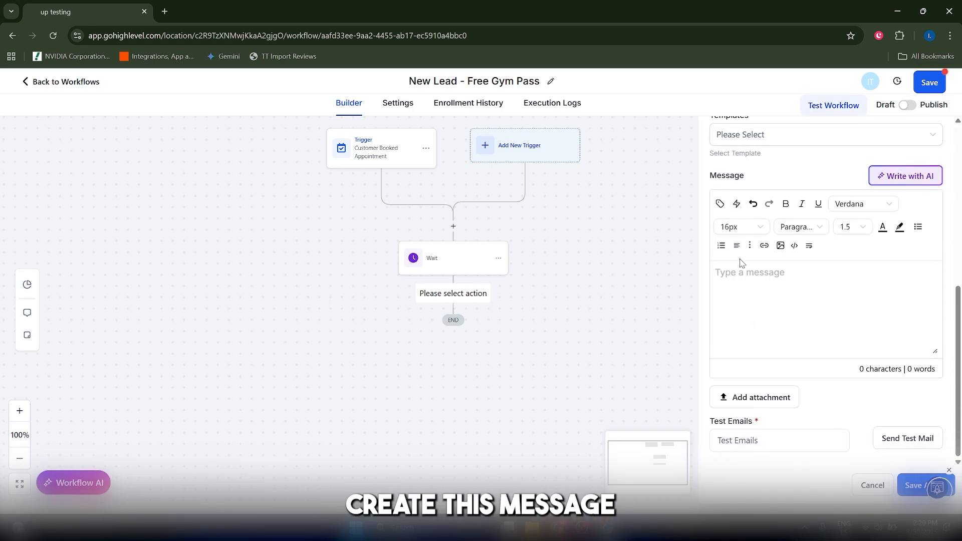
pyautogui.click(721, 204)
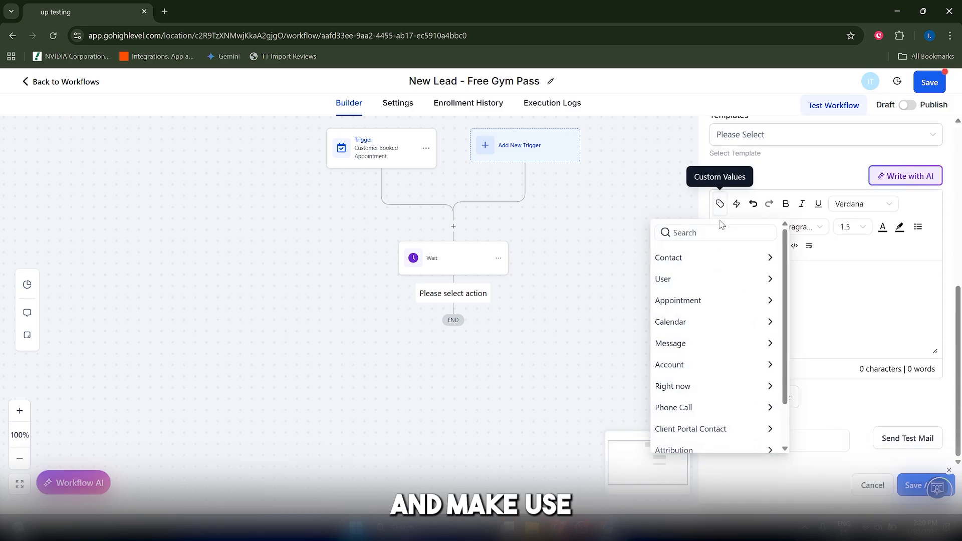
pyautogui.click(689, 265)
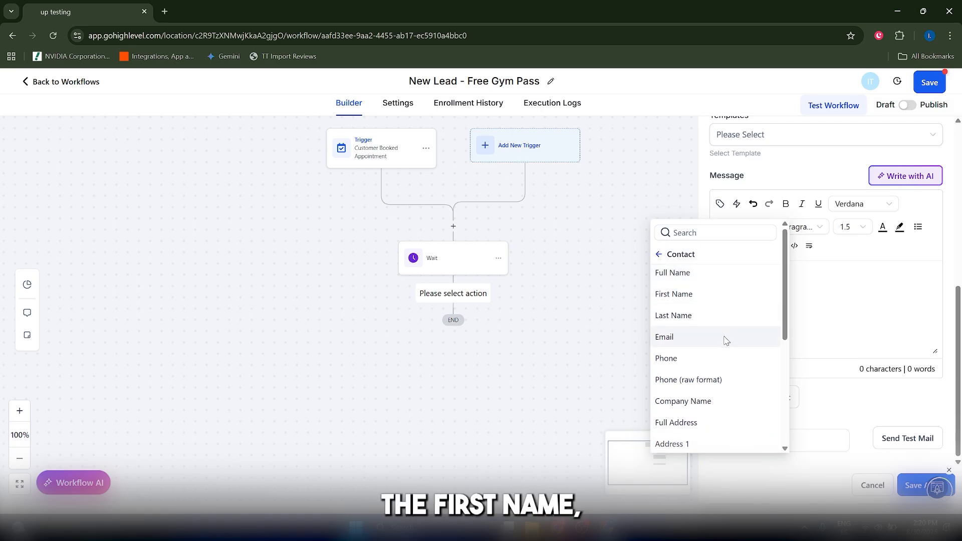
pyautogui.click(818, 316)
pyautogui.click(789, 437)
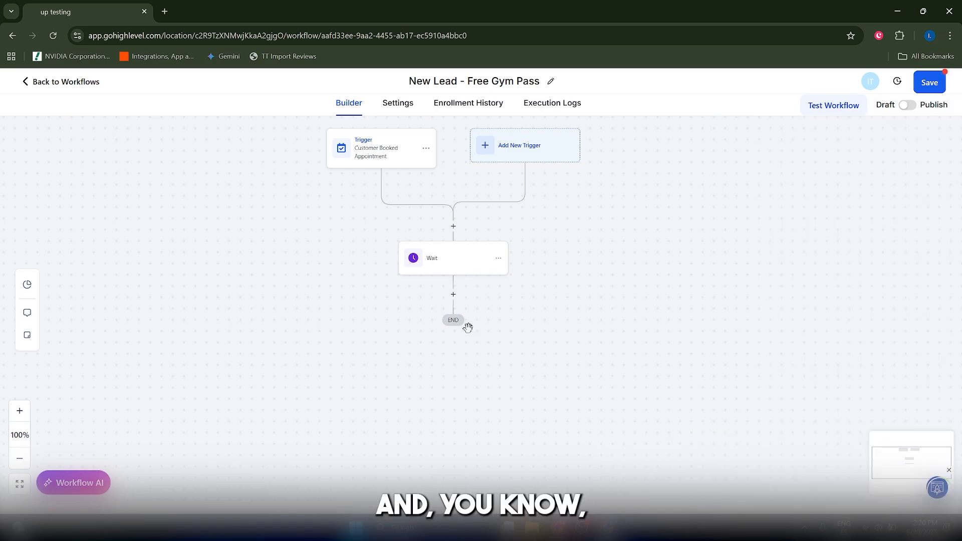
pyautogui.click(453, 294)
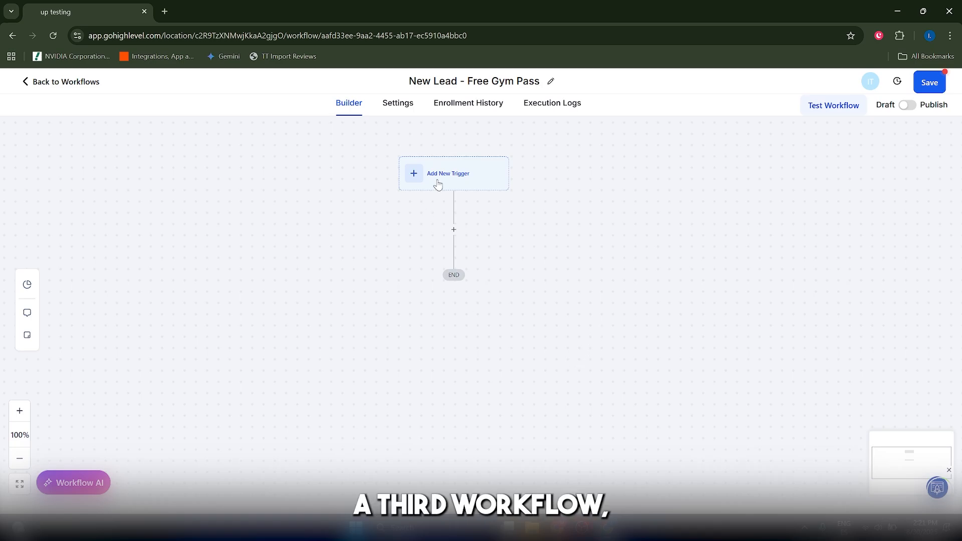
# Add a Contact Tag trigger to the empty workflow, searching the triggers for "contact tag"
pyautogui.click(438, 185)
pyautogui.click(801, 176)
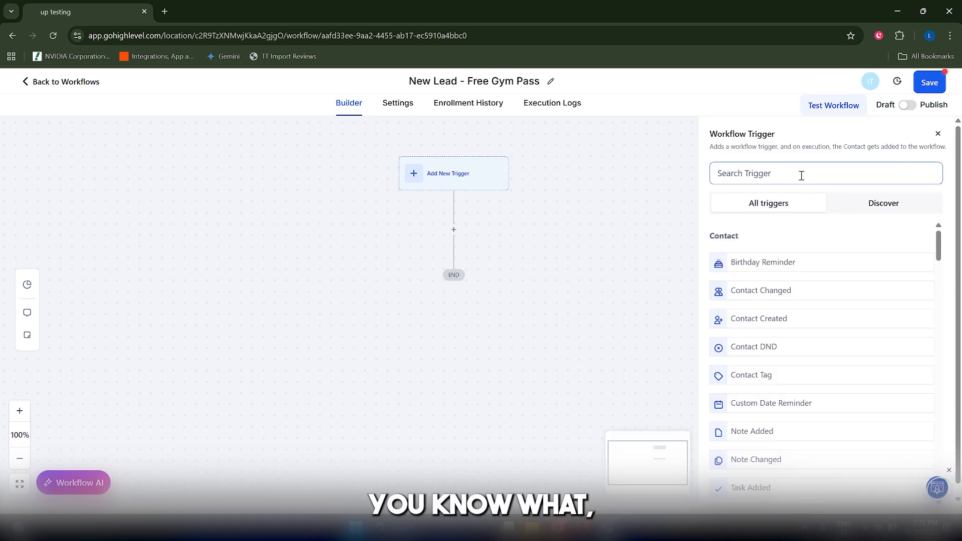
pyautogui.click(801, 175)
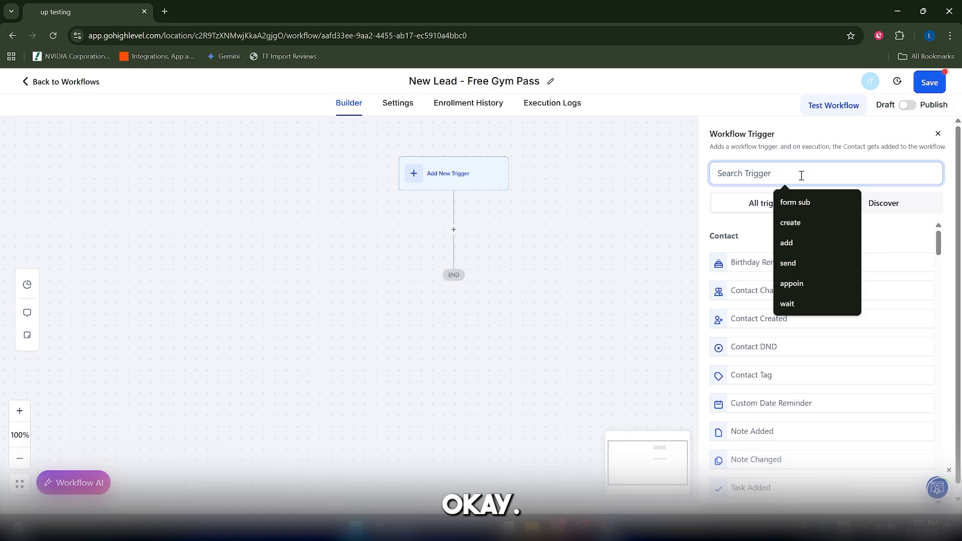
pyautogui.write('contact tag')
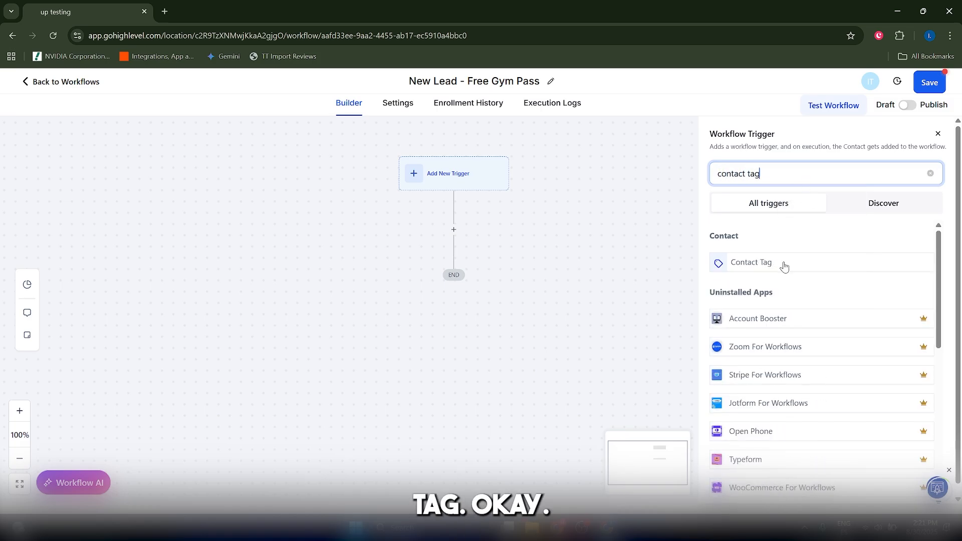
pyautogui.click(785, 265)
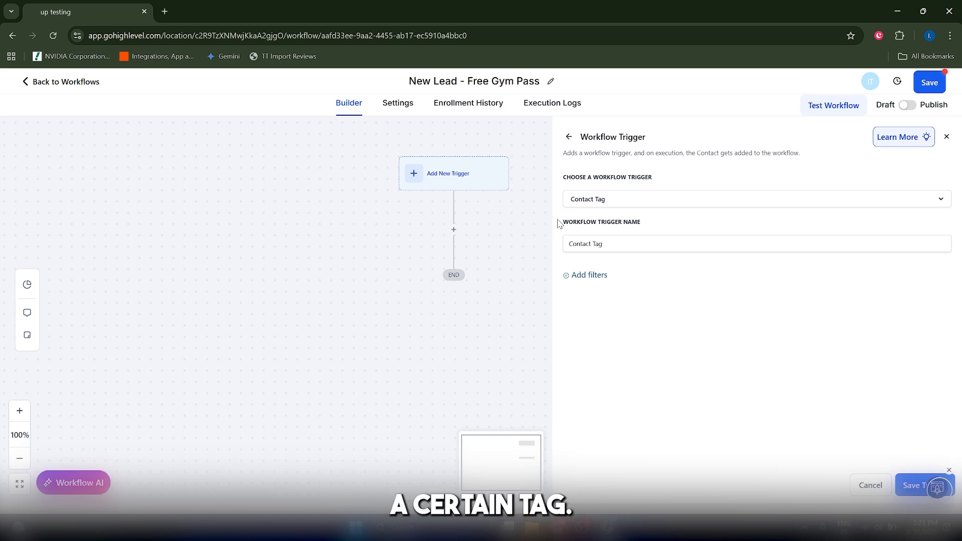
# Add a "Tag Added" filter with the tag "seo audit lead" to the Contact Tag trigger and save it
pyautogui.click(590, 275)
pyautogui.click(598, 289)
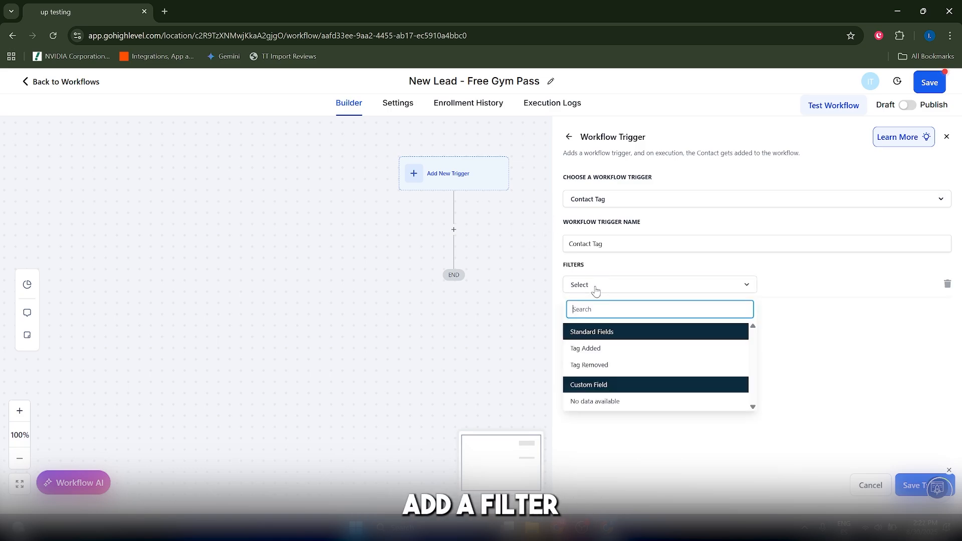
pyautogui.click(611, 353)
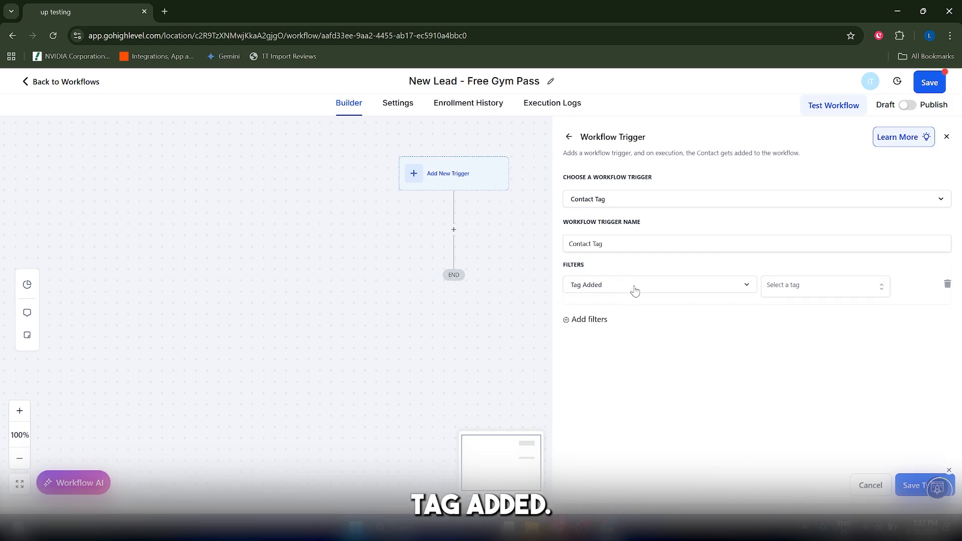
pyautogui.click(767, 288)
pyautogui.click(787, 345)
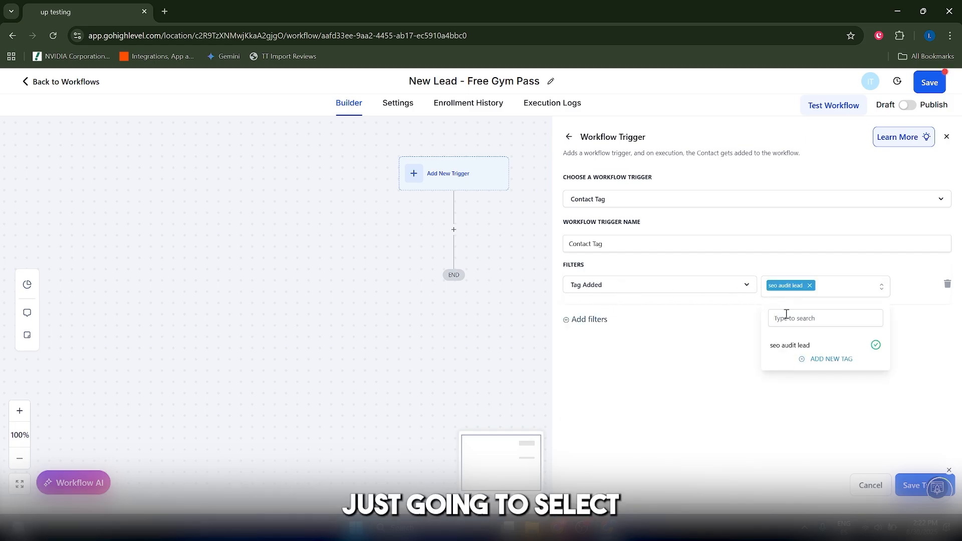
pyautogui.click(737, 370)
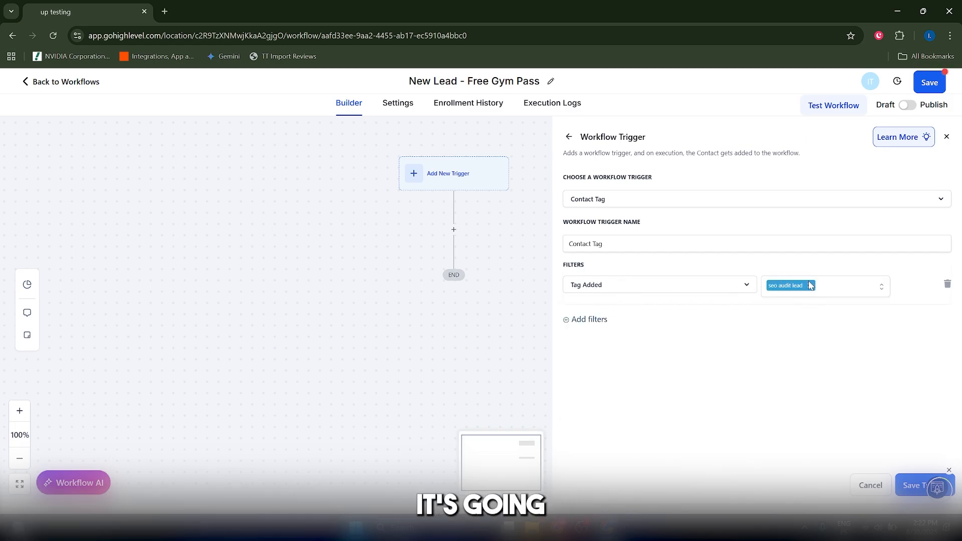
pyautogui.click(913, 485)
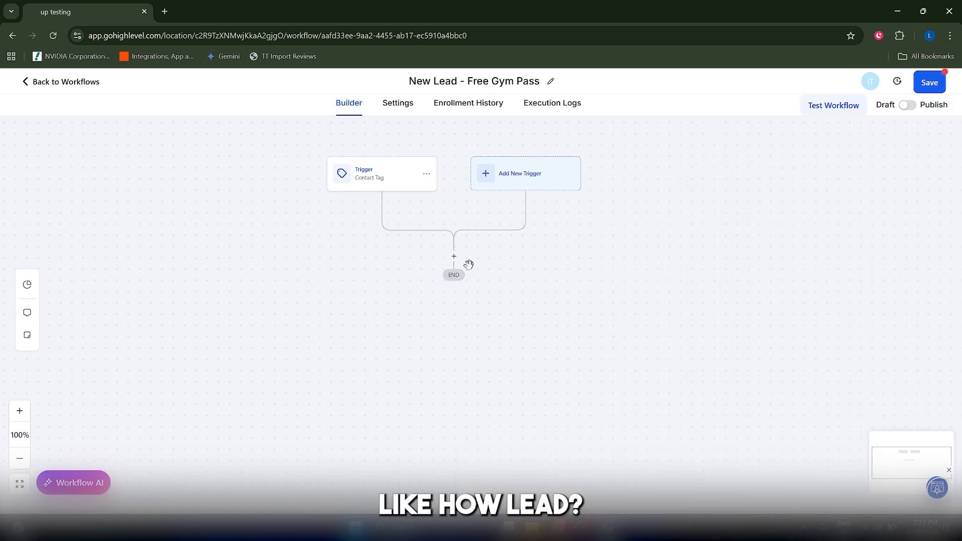
# Add a Wait action below the Contact Tag trigger, searching the actions for "wait"
pyautogui.click(454, 256)
pyautogui.write('w')
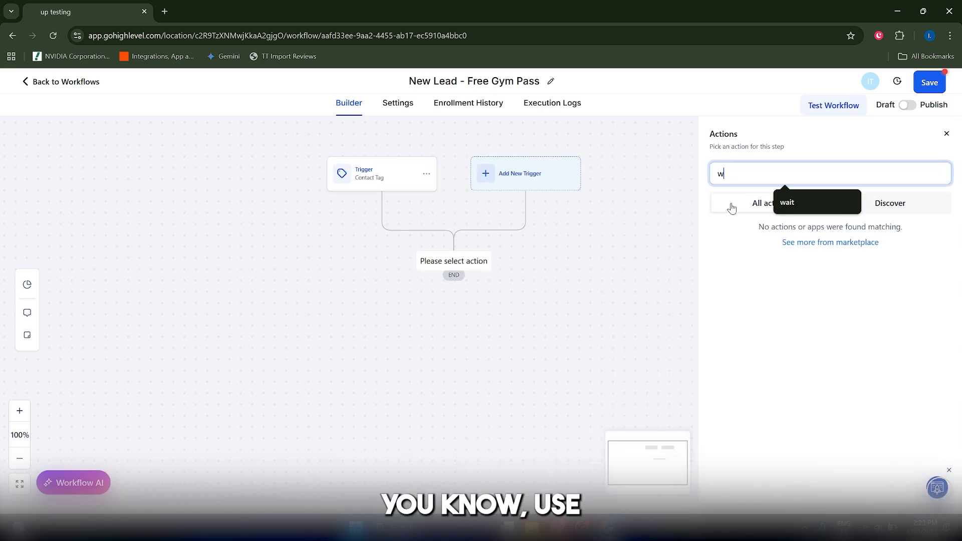
pyautogui.write('ait')
pyautogui.click(746, 270)
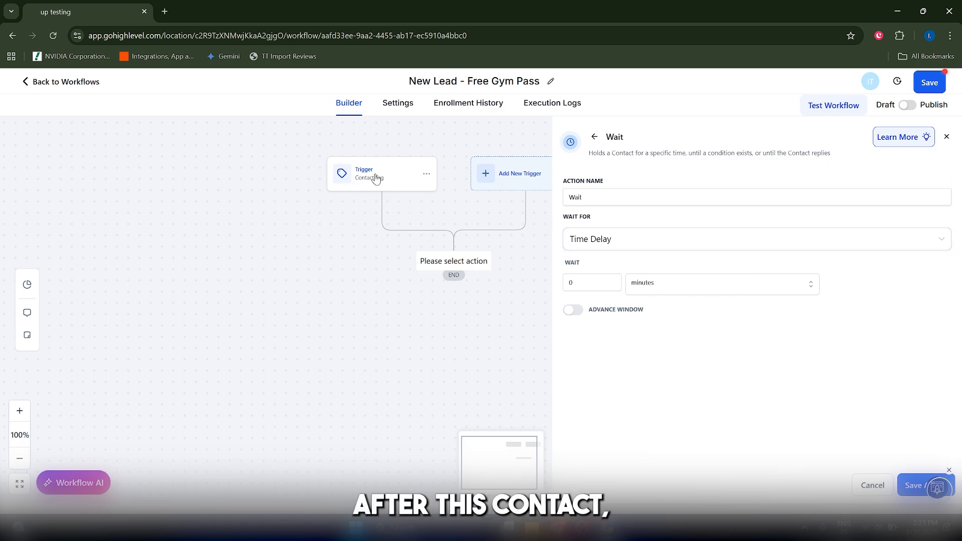
# Set the Wait action's time delay to 3 days and save the action
pyautogui.click(590, 281)
pyautogui.click(649, 292)
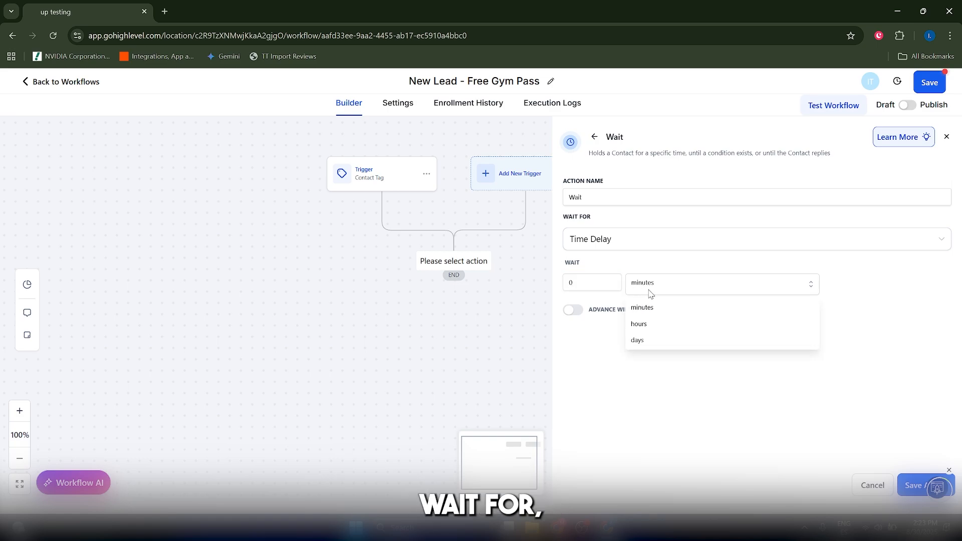
pyautogui.click(648, 344)
pyautogui.click(597, 283)
pyautogui.write('3')
pyautogui.doubleClick(597, 285)
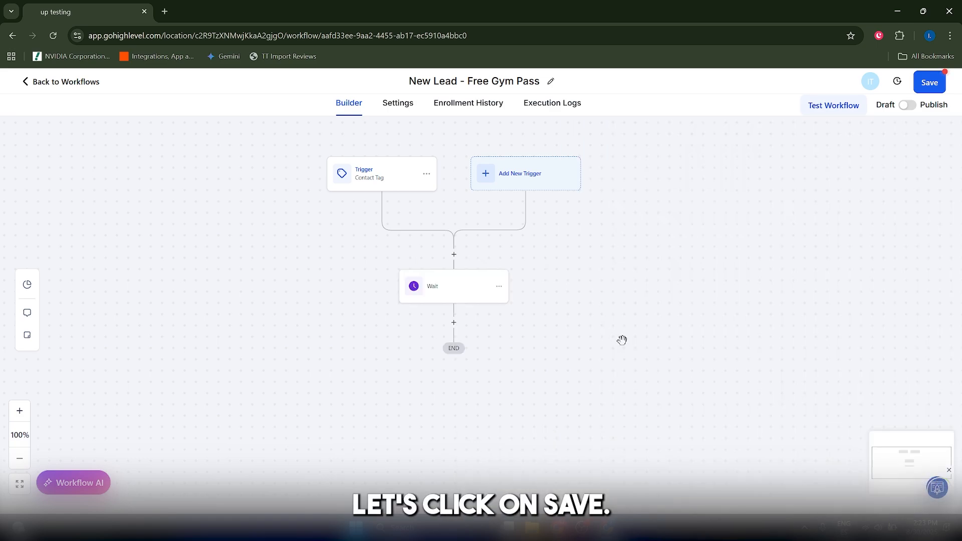
# Start a Send Email action after the three-day wait, finding it with the search "send emai"
pyautogui.click(454, 323)
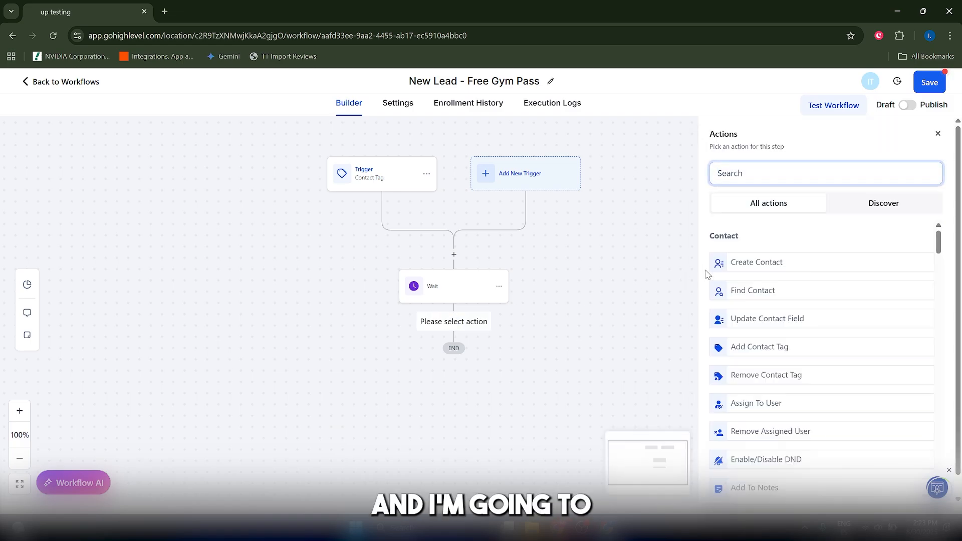
pyautogui.write('send emai')
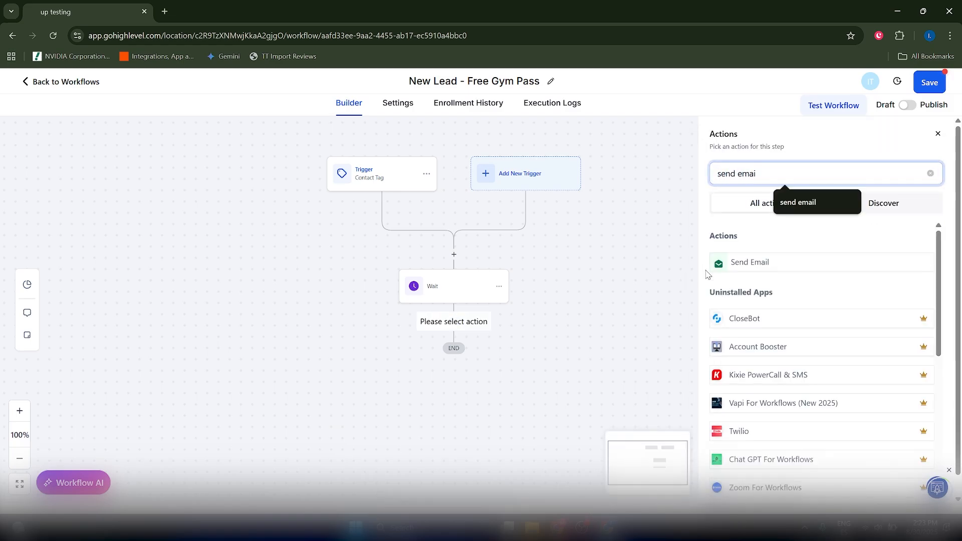
pyautogui.click(746, 269)
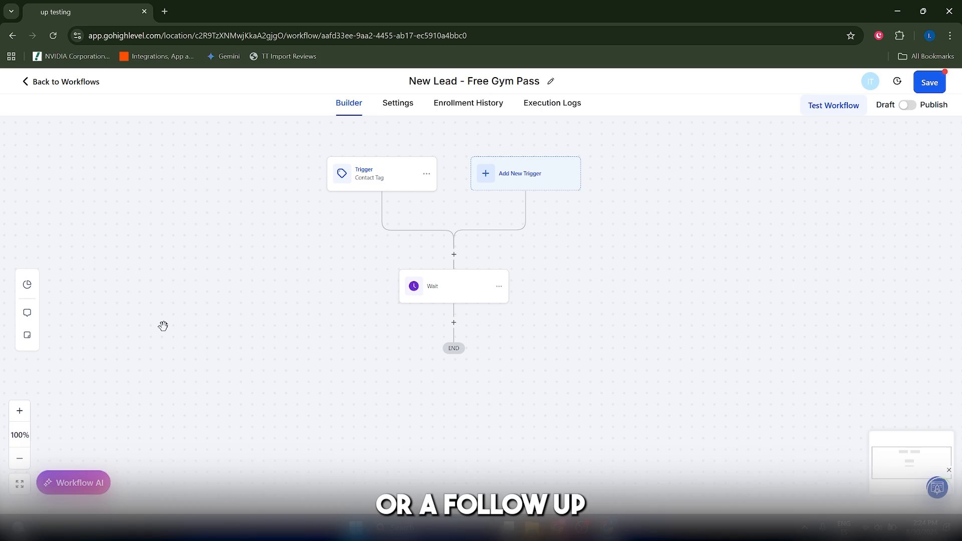
# Leave the workflow builder and return to the list of workflows
pyautogui.scroll(1, 277, 326)
pyautogui.scroll(-2, 346, 324)
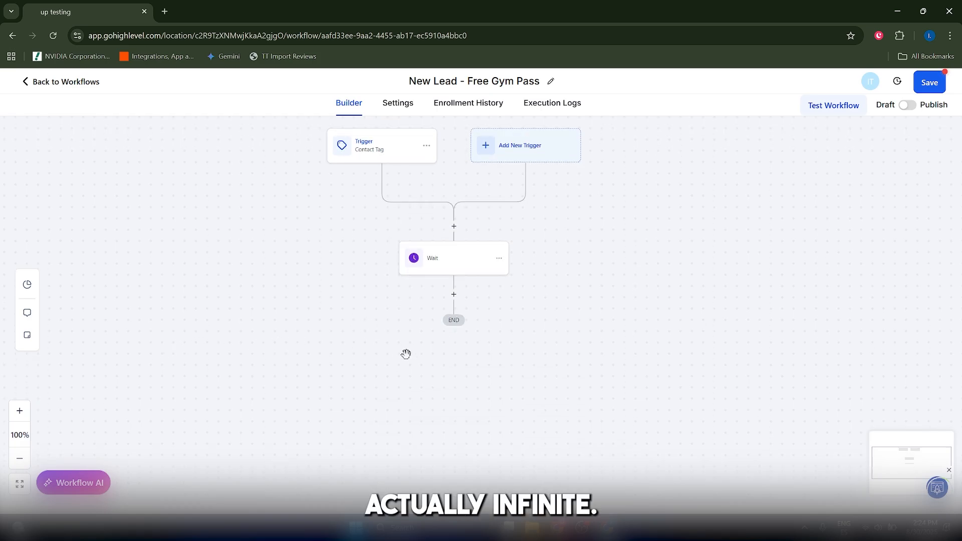
pyautogui.click(66, 82)
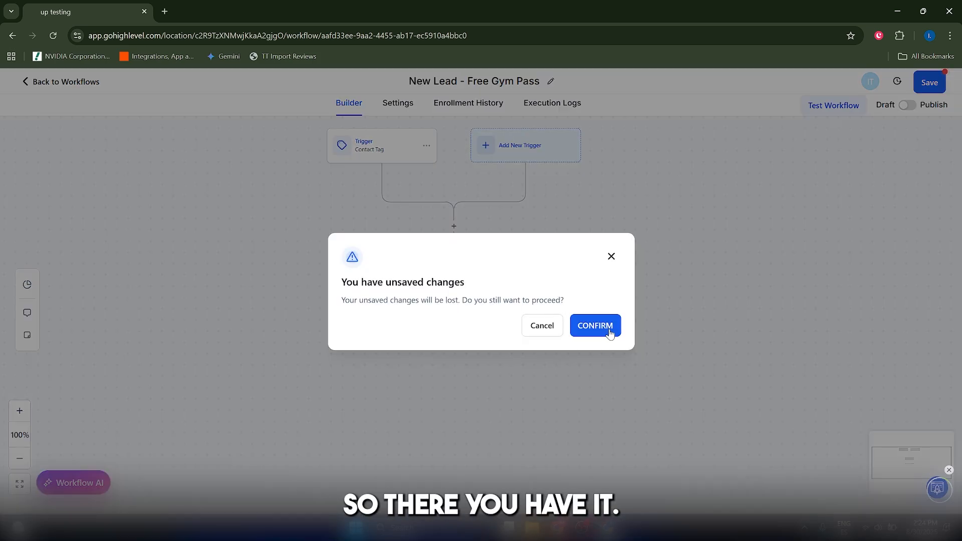
pyautogui.click(606, 331)
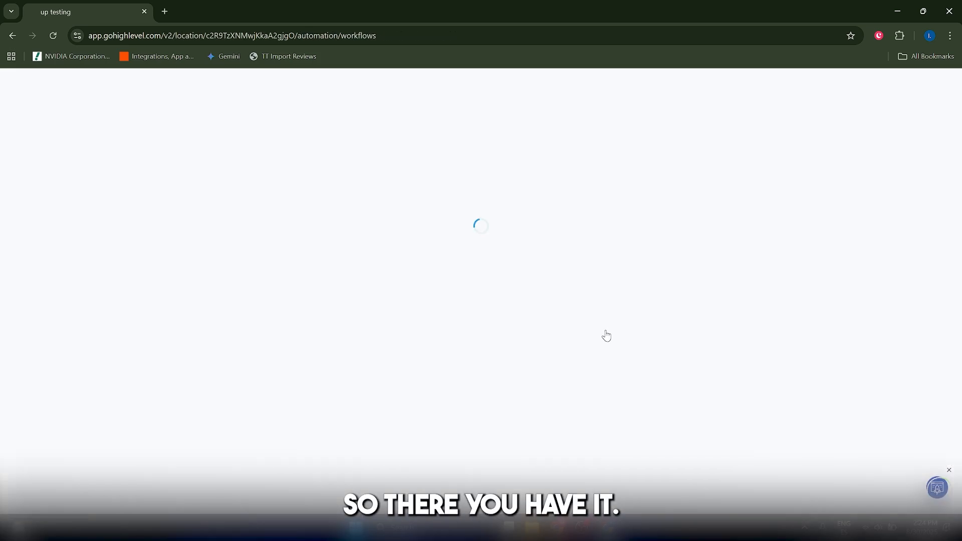